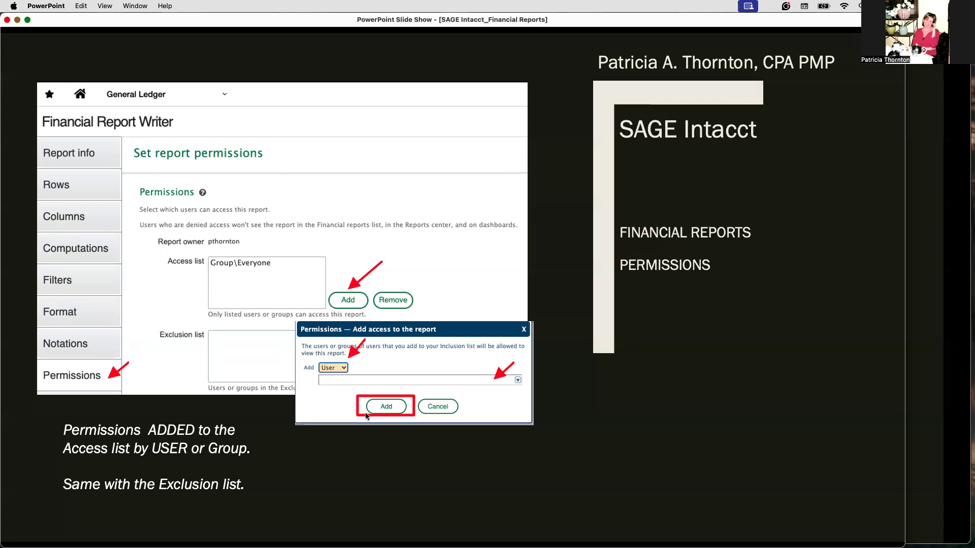
Advance the Financial Reports slide show to its contact slide and switch to the SAGE intacct_Dashboard Component Reports slide show.
click(263, 299)
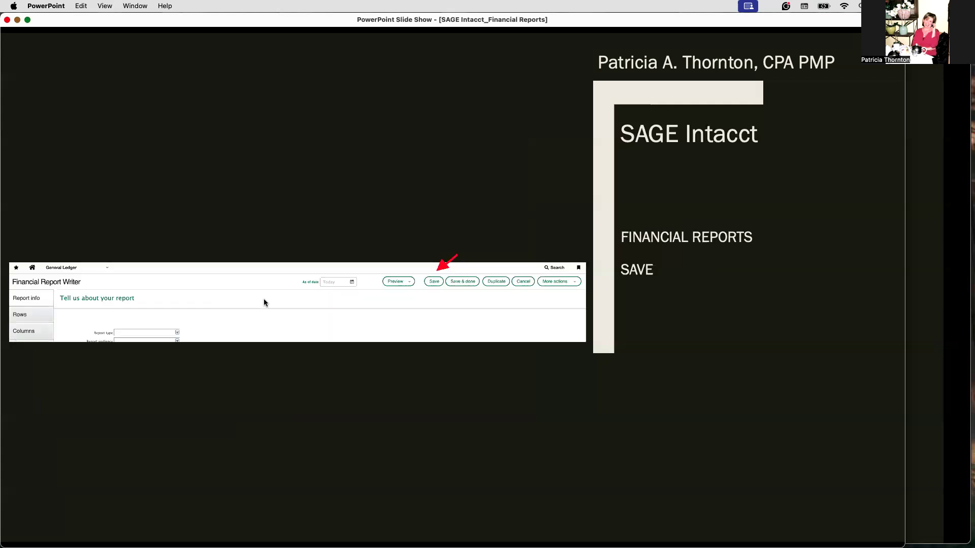
click(411, 295)
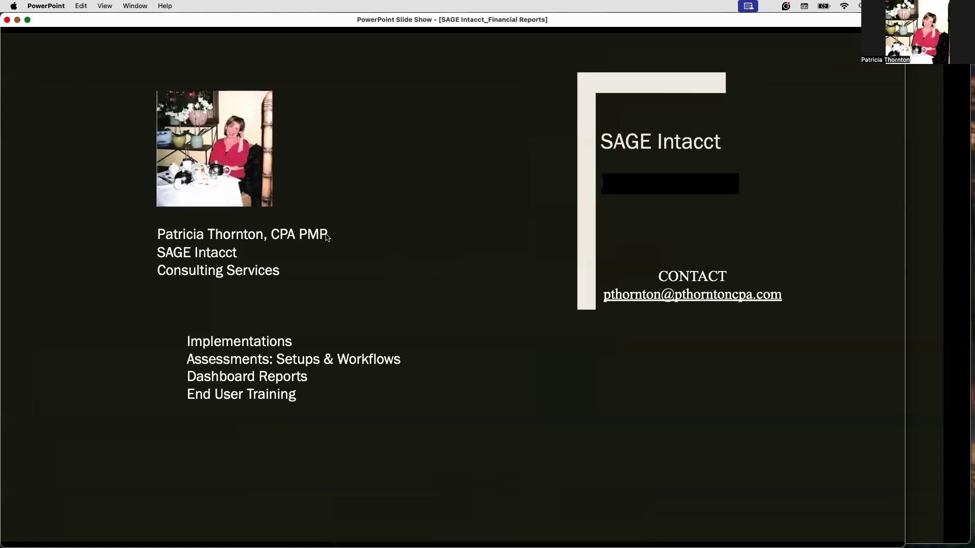
click(122, 6)
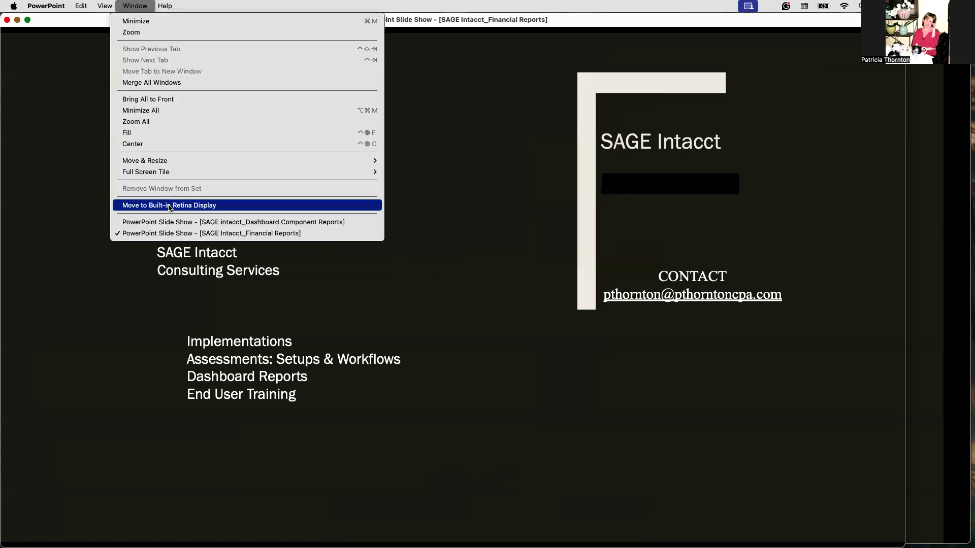
click(170, 223)
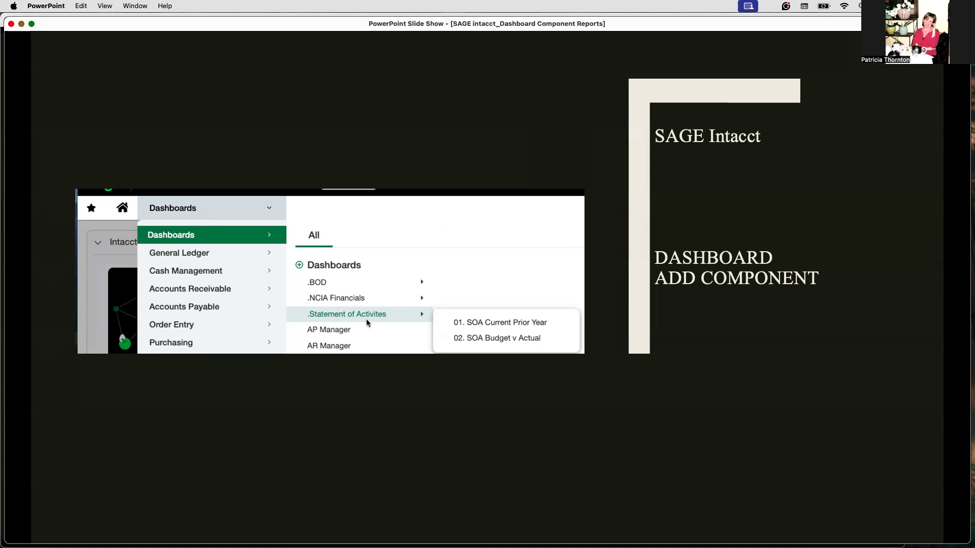
Go through the remaining dashboard component slides until the end of the slide show.
click(488, 333)
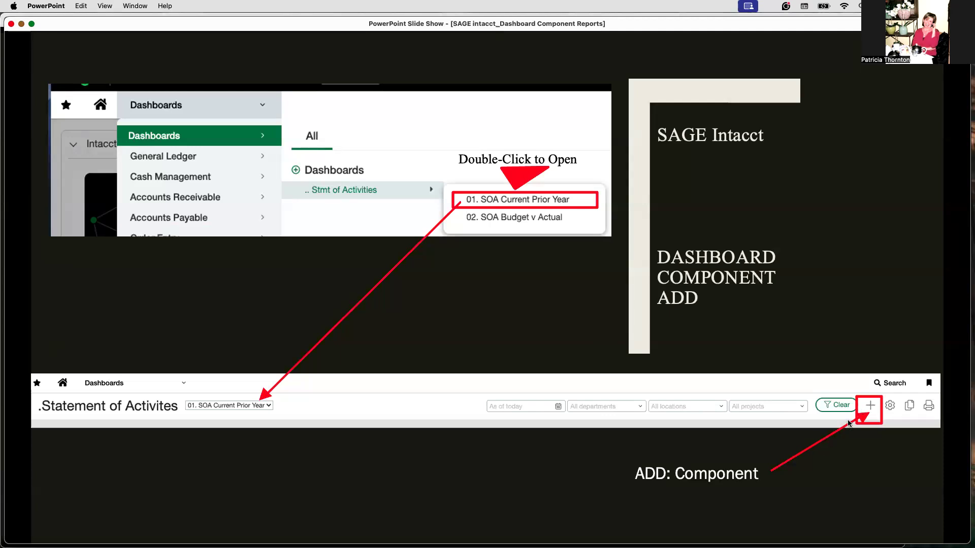
key(Right)
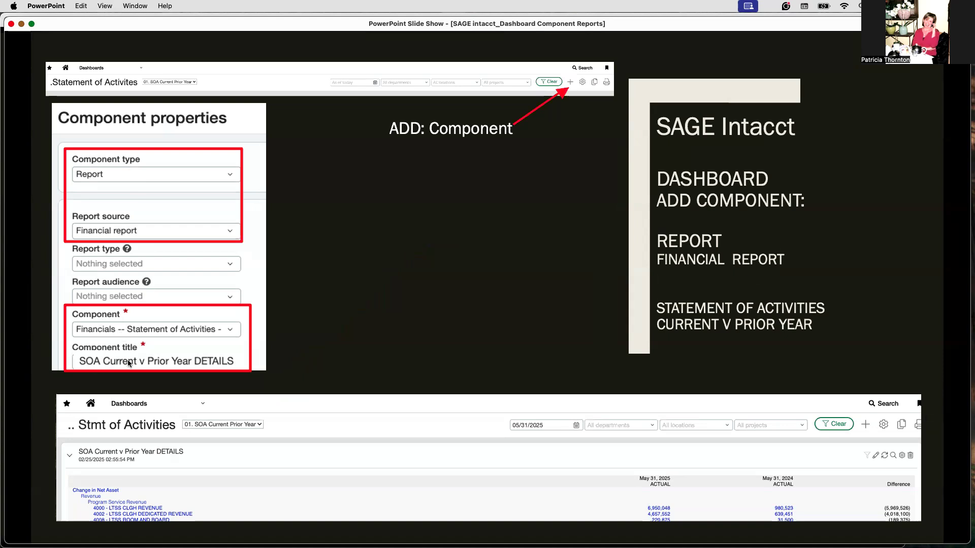
click(185, 476)
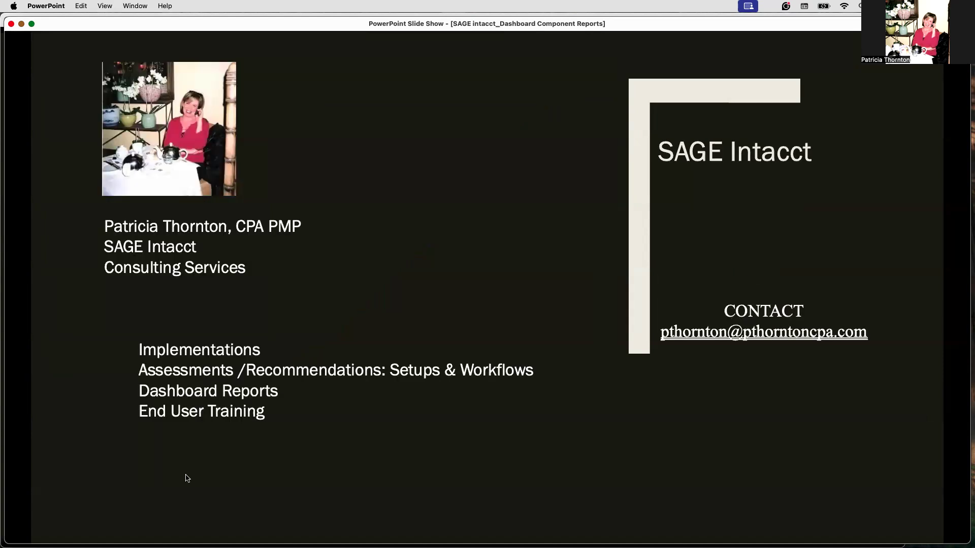
click(187, 478)
Switch to Sage Intacct in Chrome and open the General Ledger's list of financial reports.
mouse_move(356, 525)
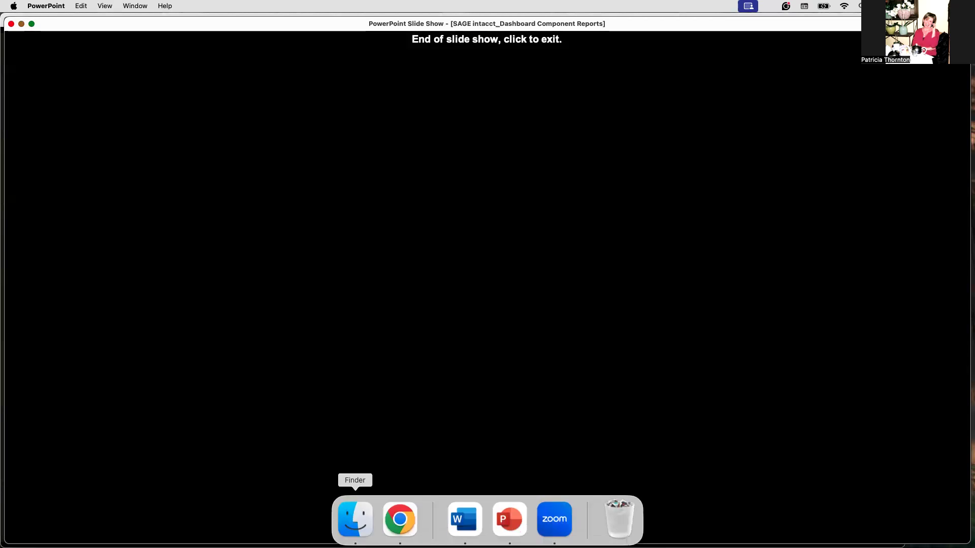
click(409, 523)
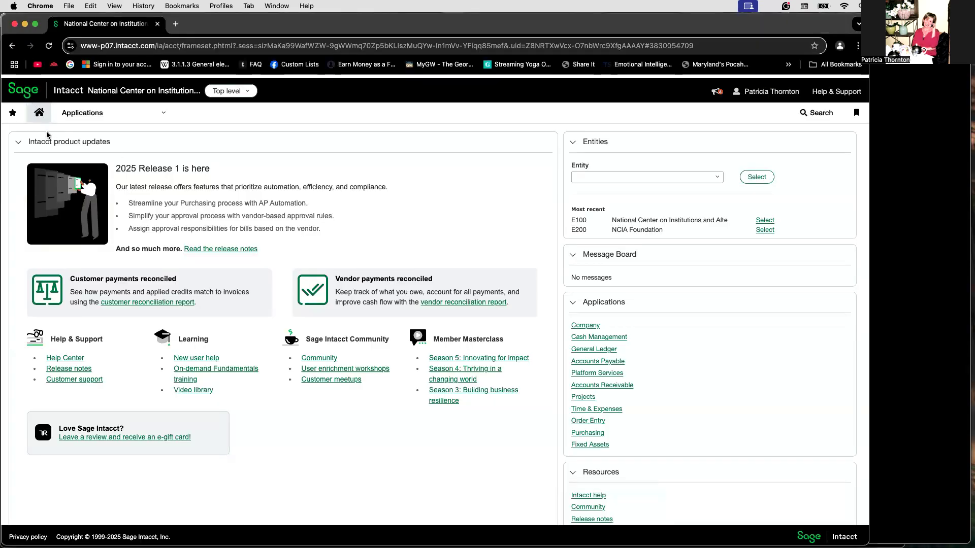
click(105, 112)
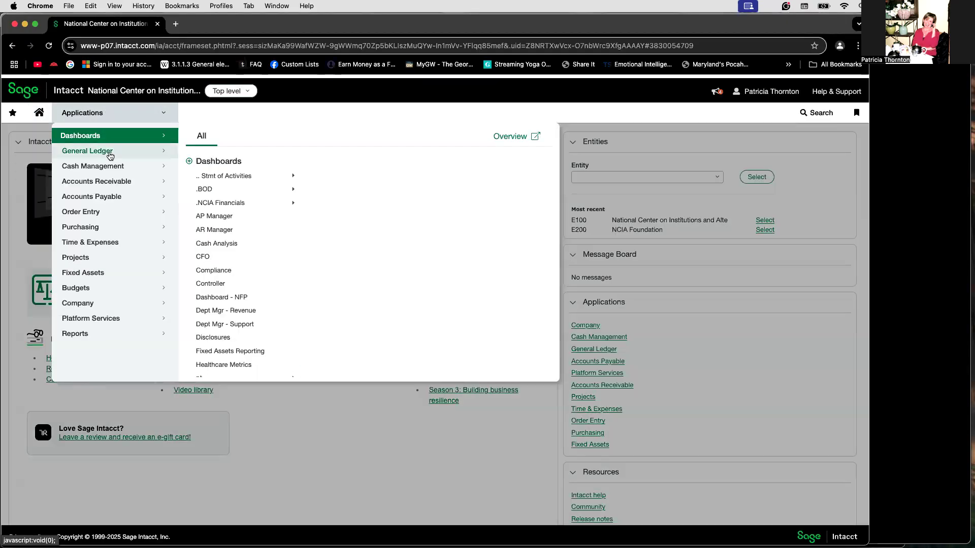
mouse_move(109, 153)
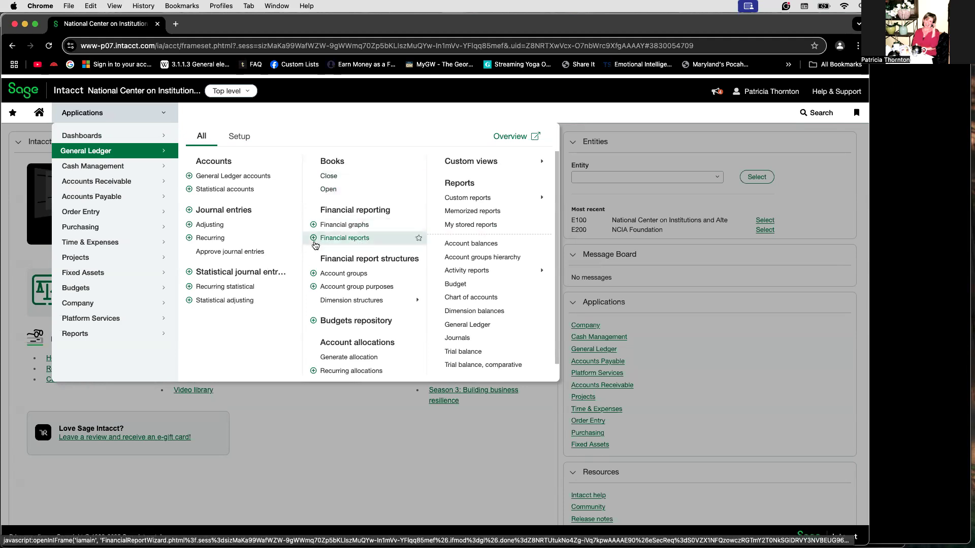
click(340, 242)
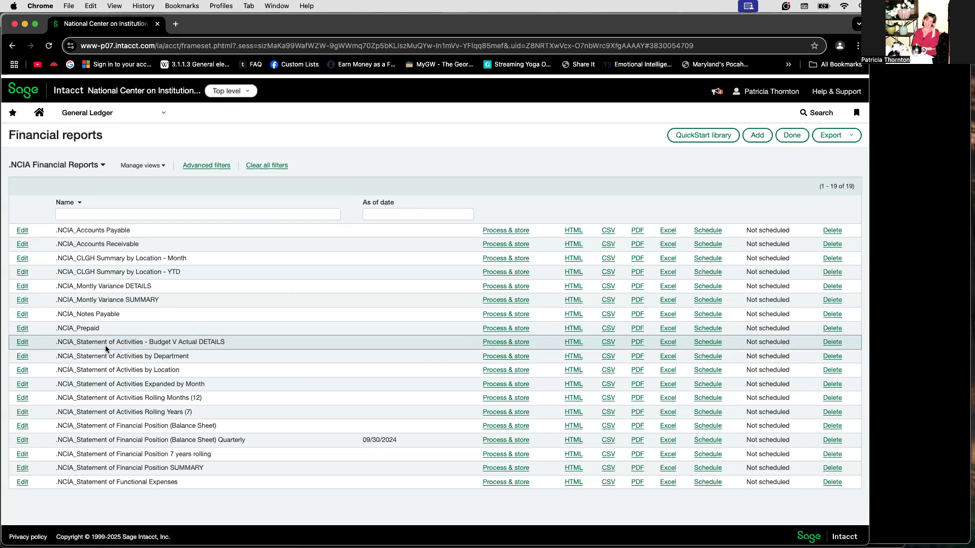
Open the .NCIA_Statement of Activities - Budget V Actual DETAILS report and start duplicating it, filling the new name with a suggested Statement of Activities entry.
click(21, 344)
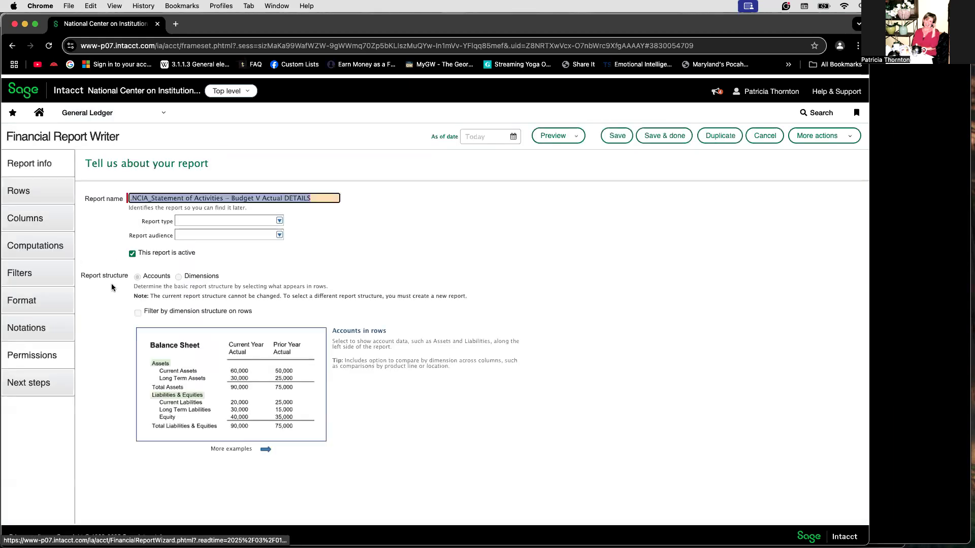
click(719, 134)
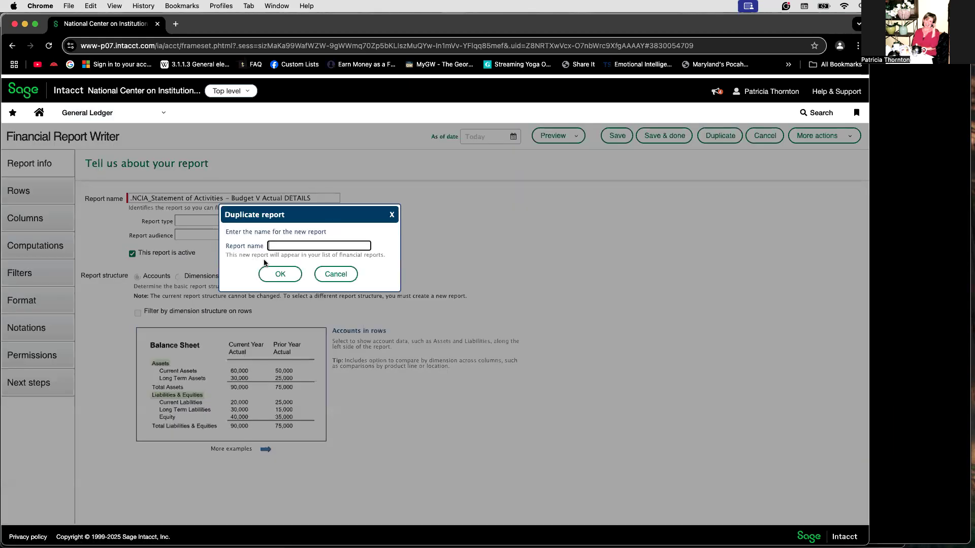
click(286, 246)
text(.NCI)
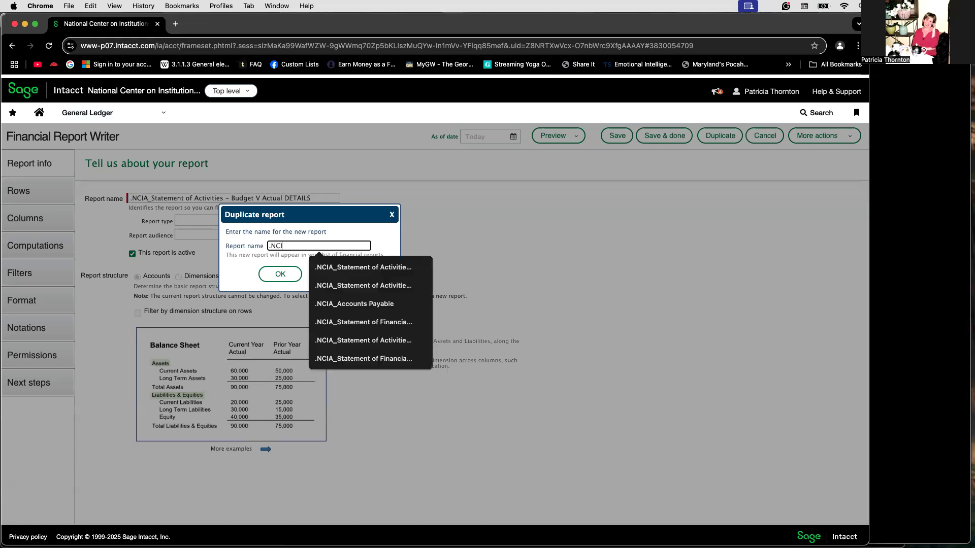
text(A_Statement of Activities - Bu)
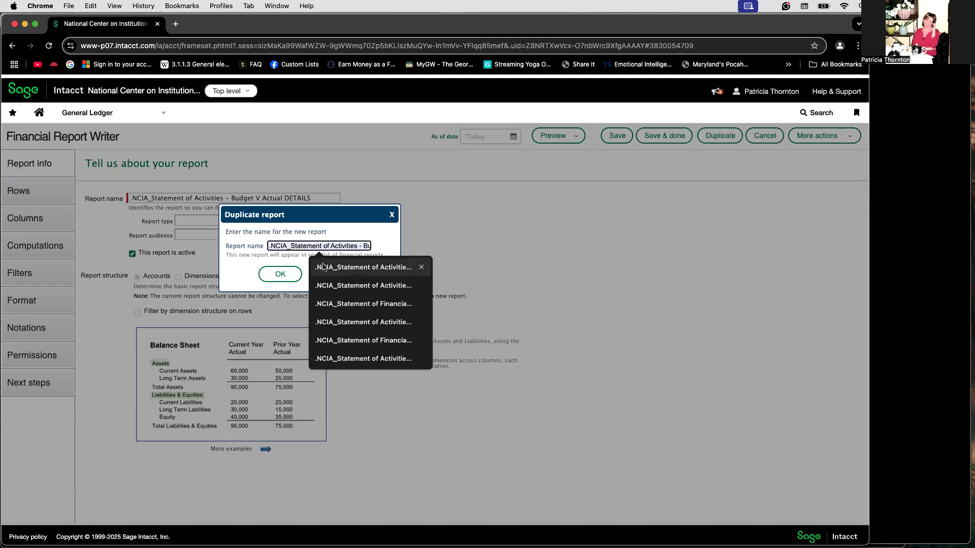
click(327, 267)
Replace the ending of the duplicate's name so it reads ".NCIA_Statement of Activities Current Prior year".
drag(362, 245, 374, 246)
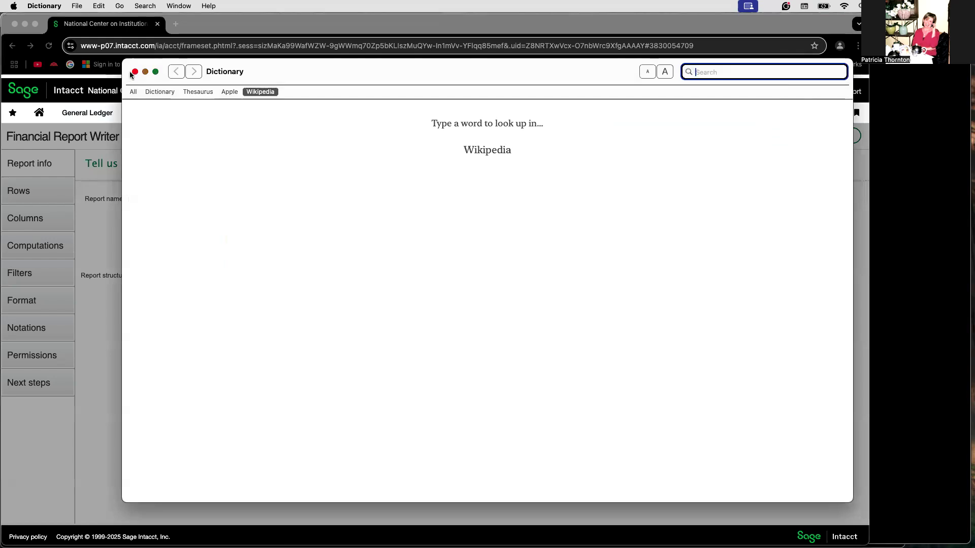
click(135, 72)
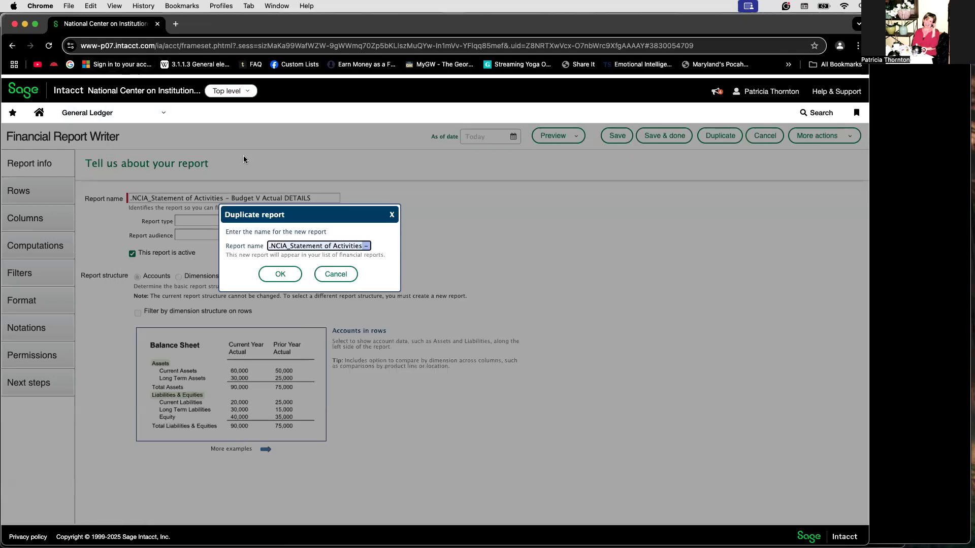
key(BackSpace)
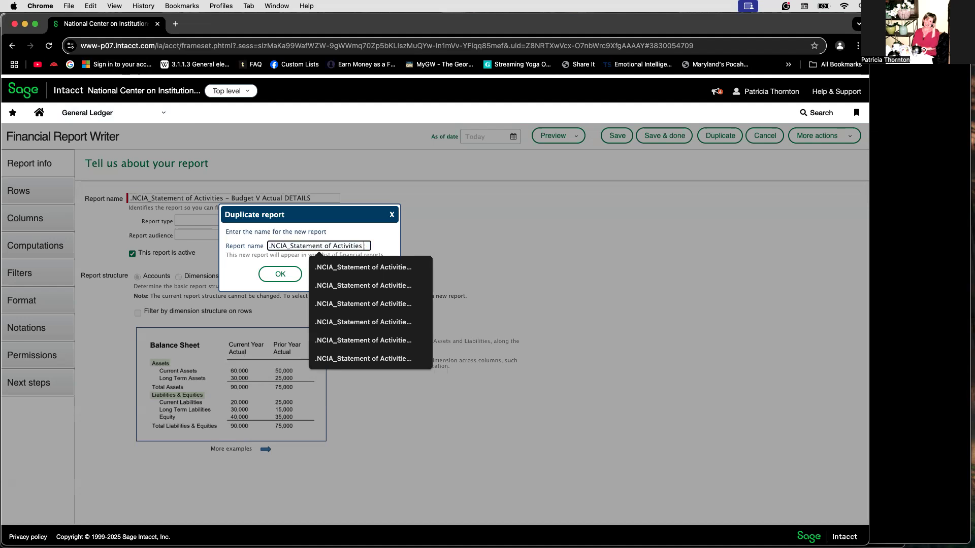
text(Current)
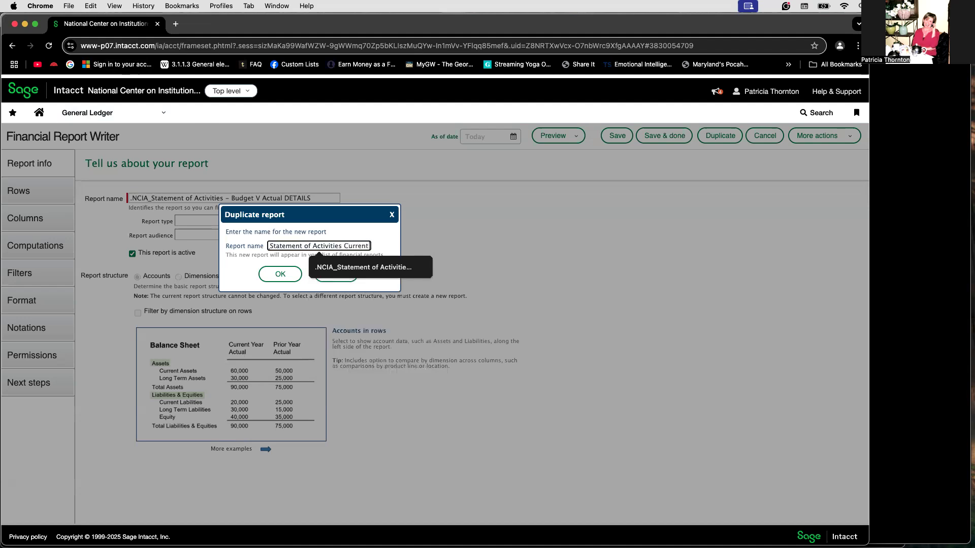
text( Prior year)
Capitalise "Year" at the end of the duplicate's name and create the duplicate report.
key(super+Left)
drag(376, 244, 362, 245)
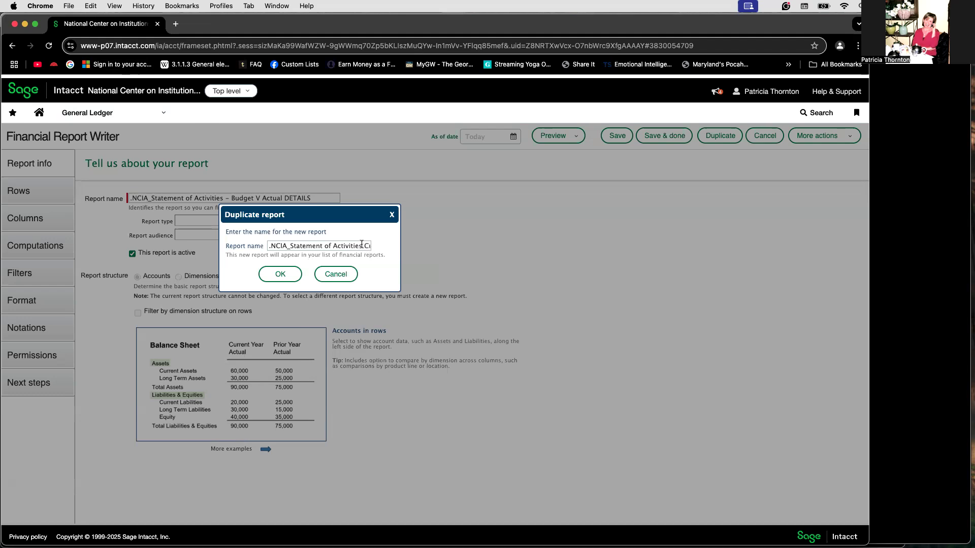
click(362, 245)
key(Right)
key(Right)
key(Right)
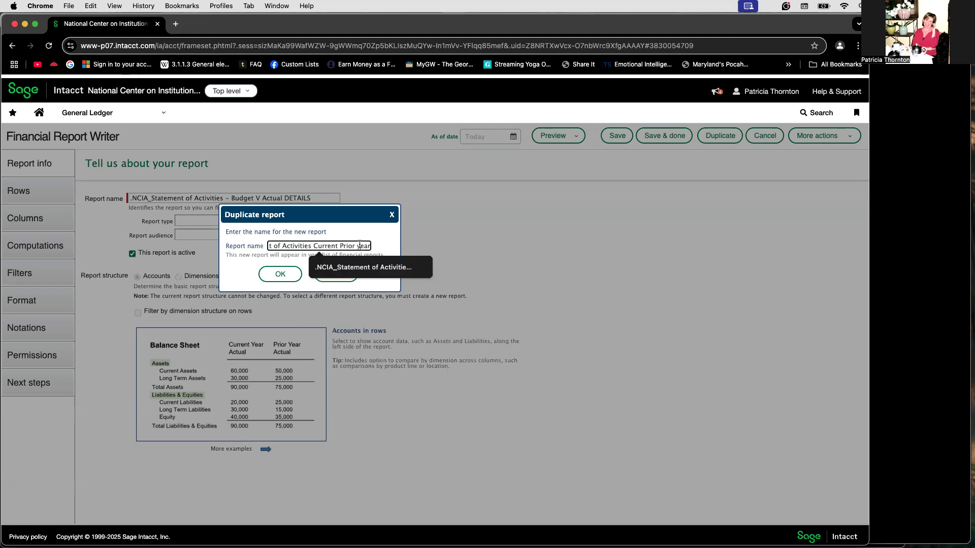
click(360, 246)
key(BackSpace)
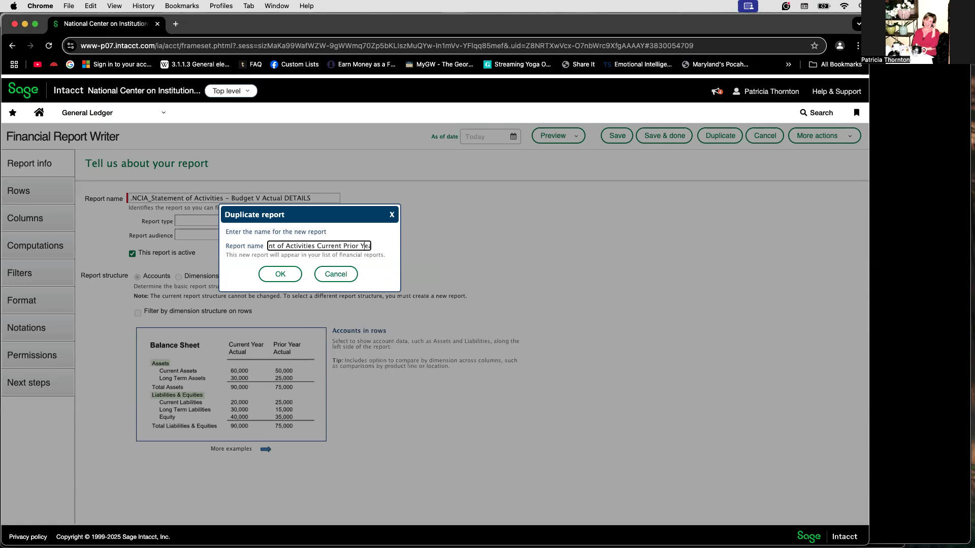
click(264, 277)
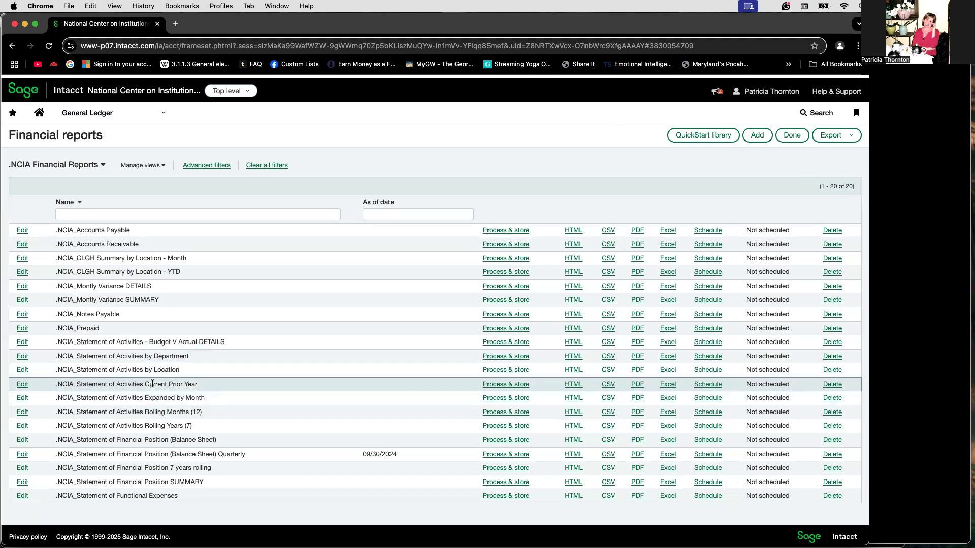
Open the .NCIA_Statement of Activities Current Prior Year report for editing and review the account groups that define its rows.
click(22, 389)
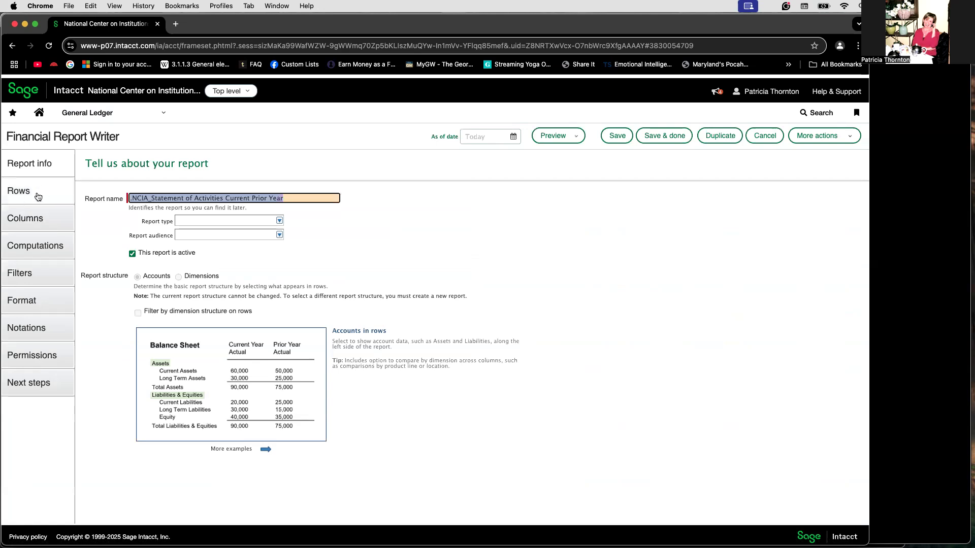
click(20, 192)
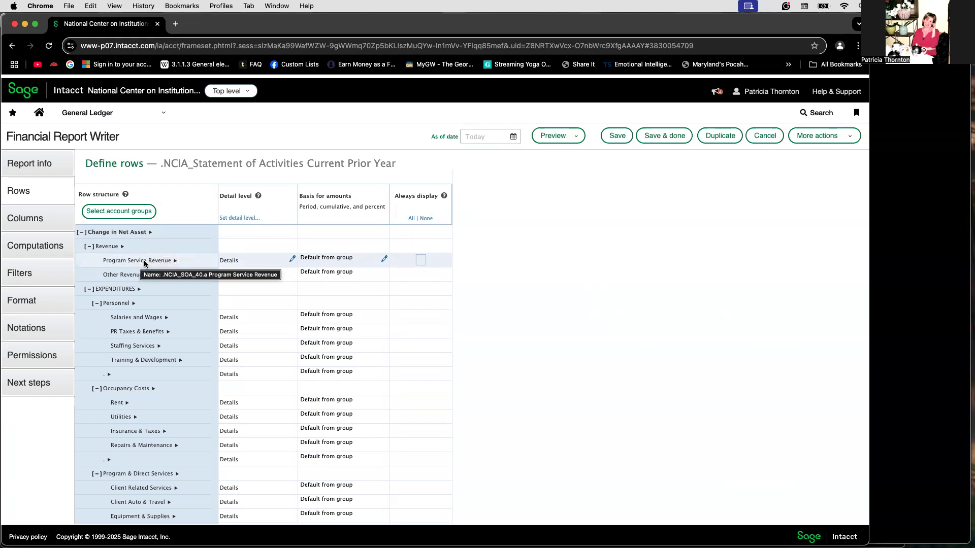
click(136, 211)
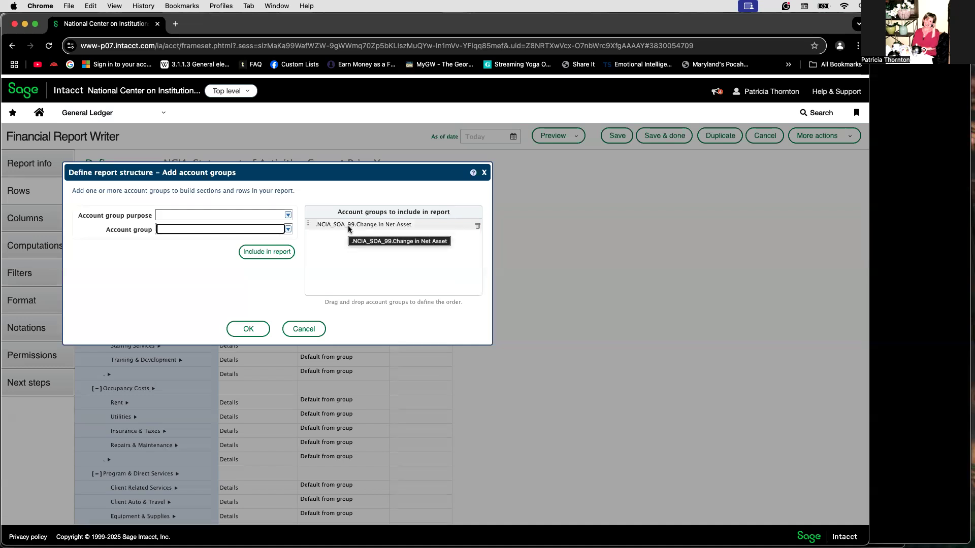
click(314, 332)
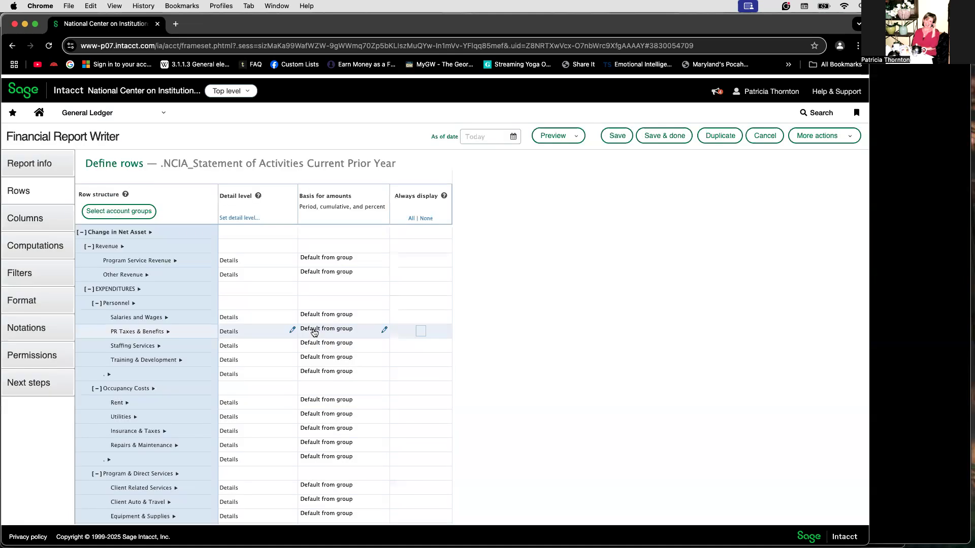
Set the column type of the report's first column to Account name.
click(38, 220)
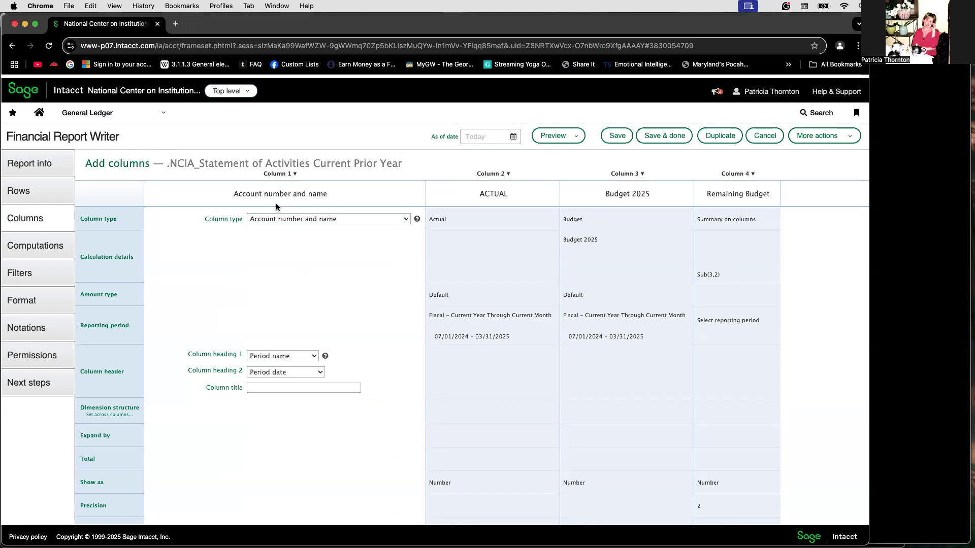
click(280, 222)
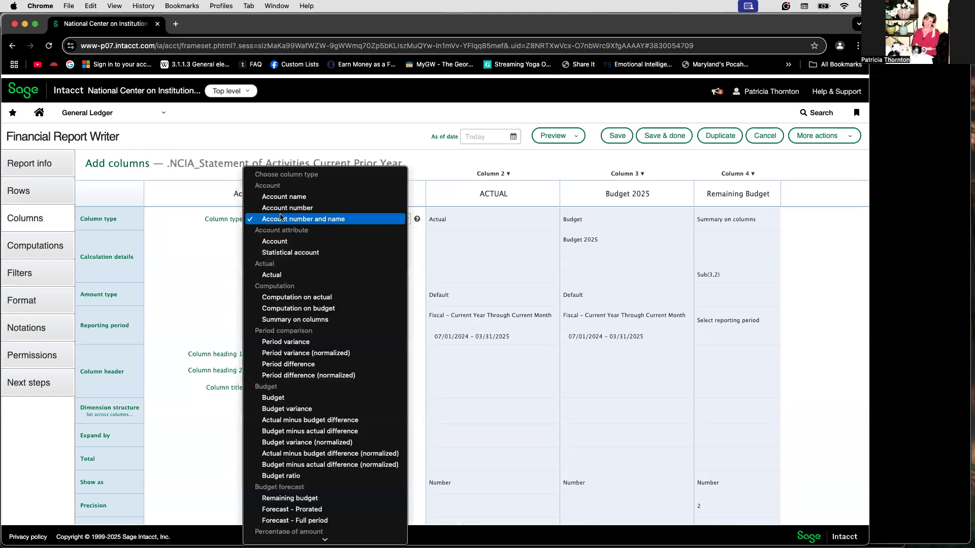
click(278, 199)
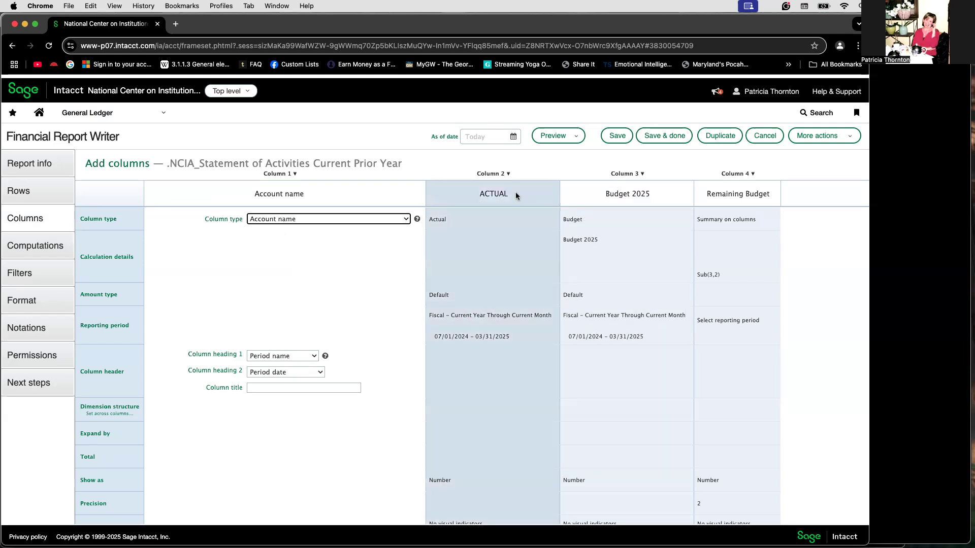
Change the Budget 2025 column's type to Actual and set its reporting period to Fiscal – Prior Year To Date.
click(631, 185)
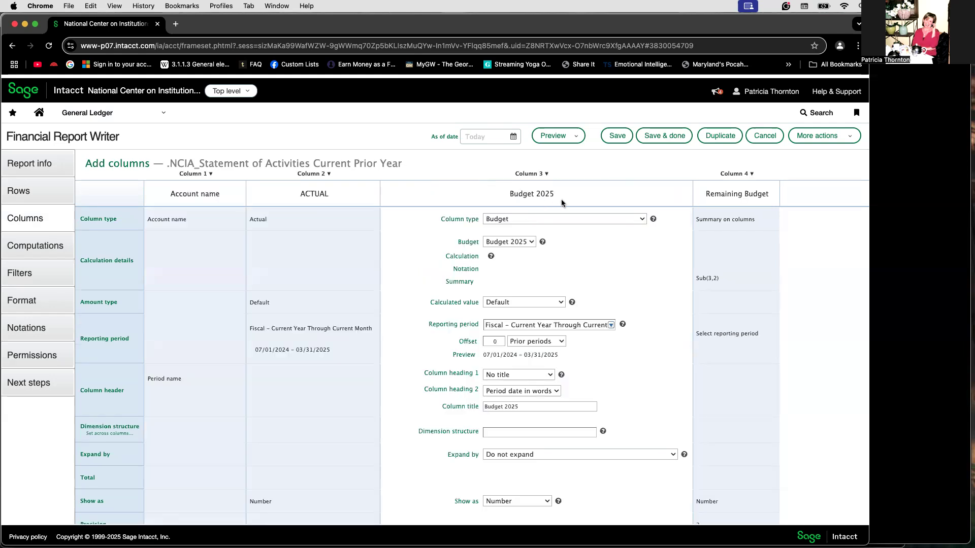
click(642, 219)
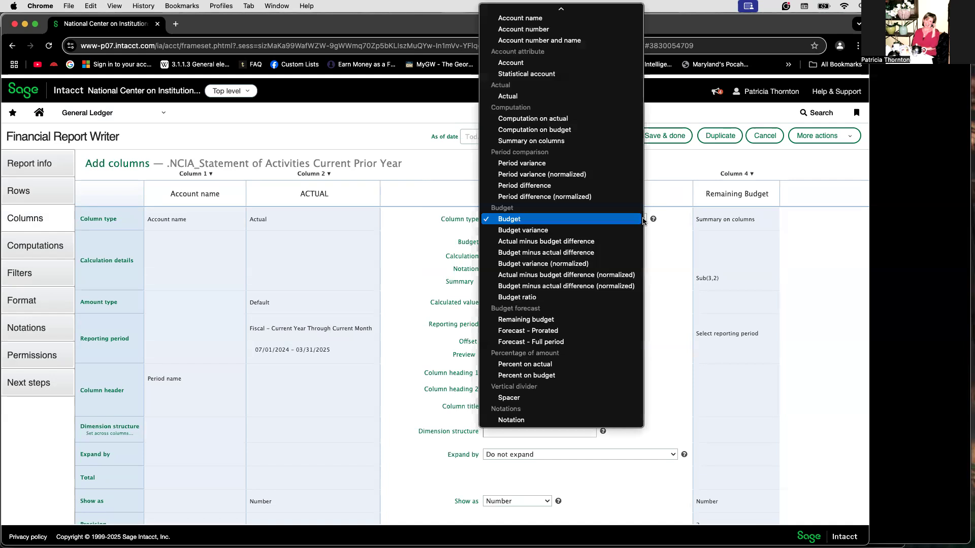
click(518, 97)
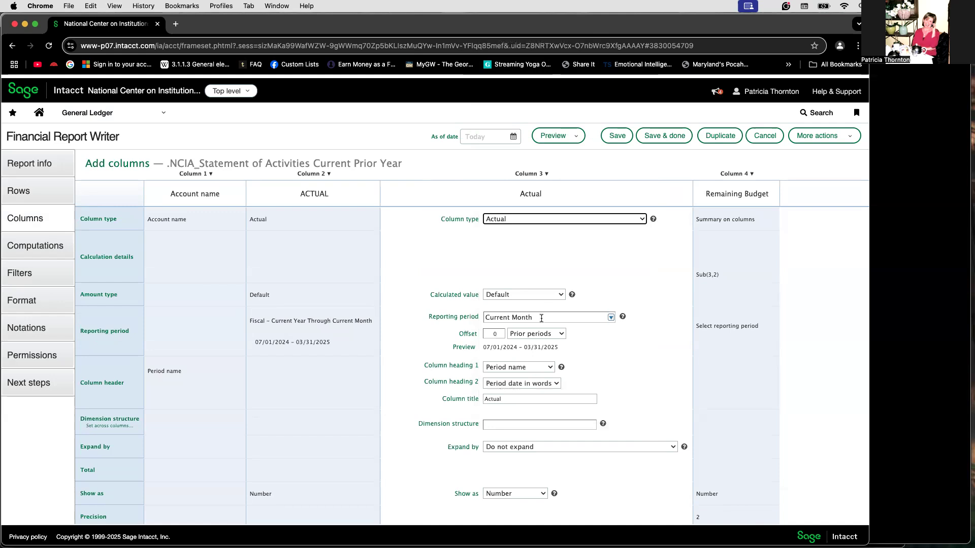
click(605, 320)
scroll(577, 392, down, 10)
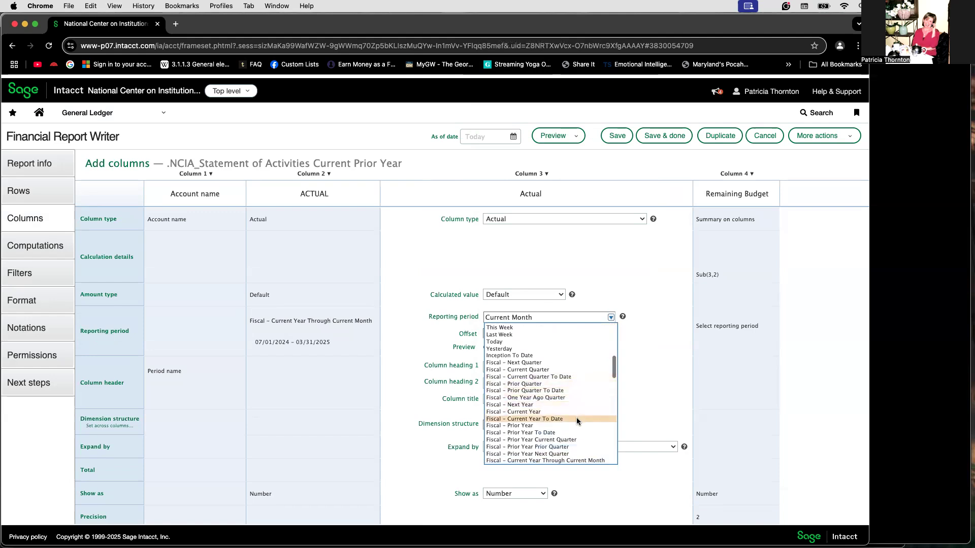
click(578, 432)
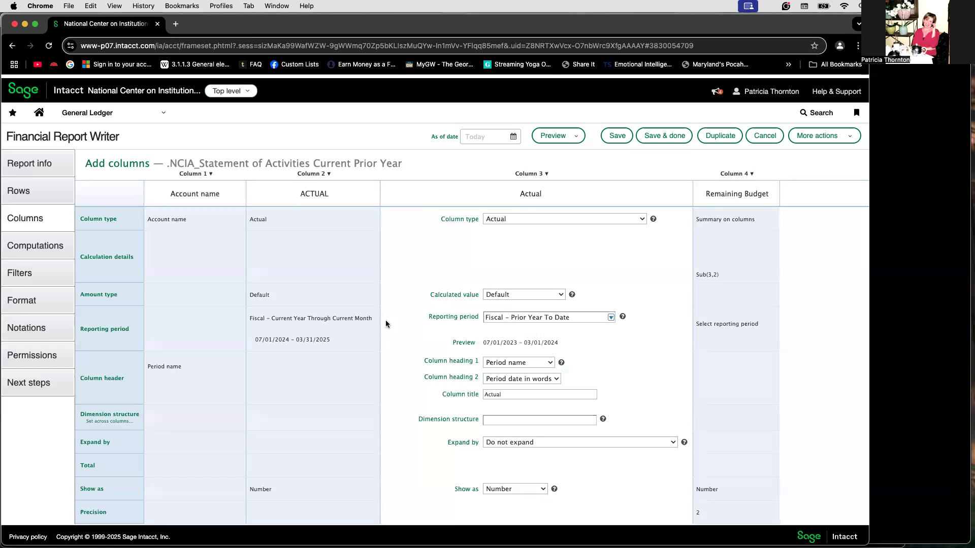
Set the reporting period of the second column, ACTUAL, to Fiscal – Current Year To Date.
click(344, 328)
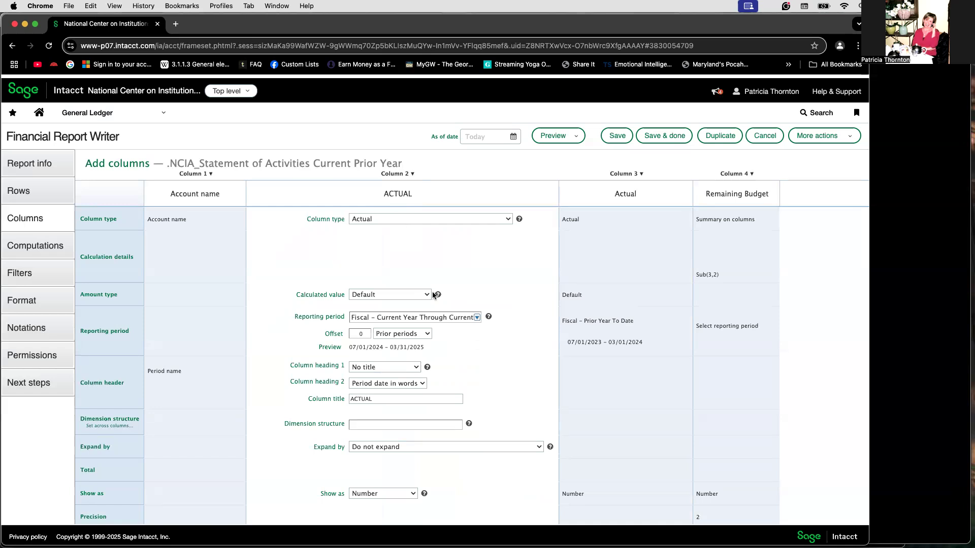
click(477, 318)
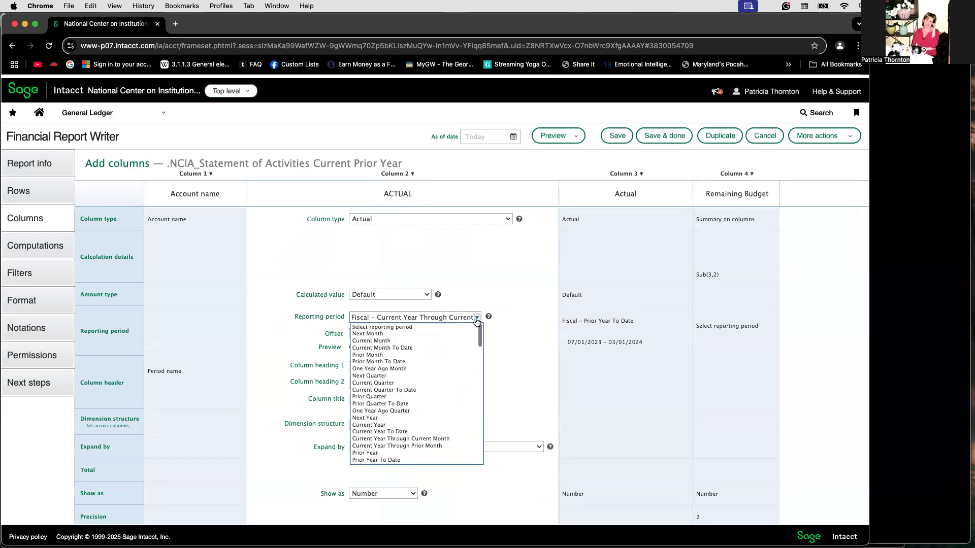
scroll(444, 404, down, 4)
scroll(443, 405, down, 3)
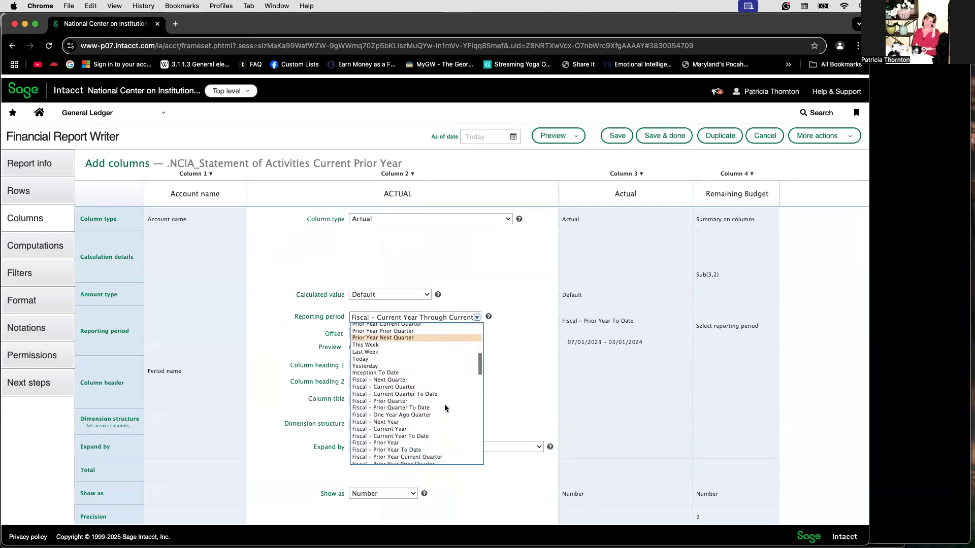
scroll(443, 404, down, 2)
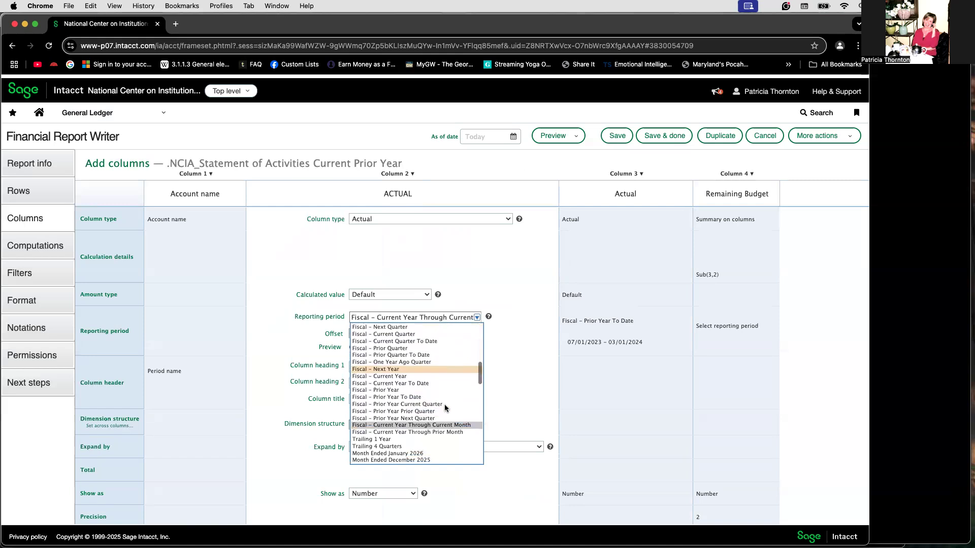
scroll(444, 404, up, 1)
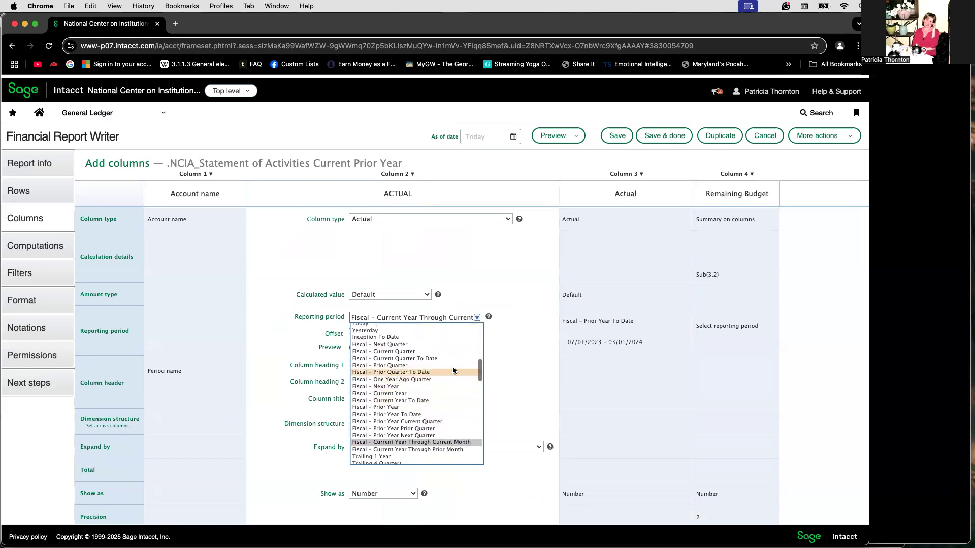
click(439, 400)
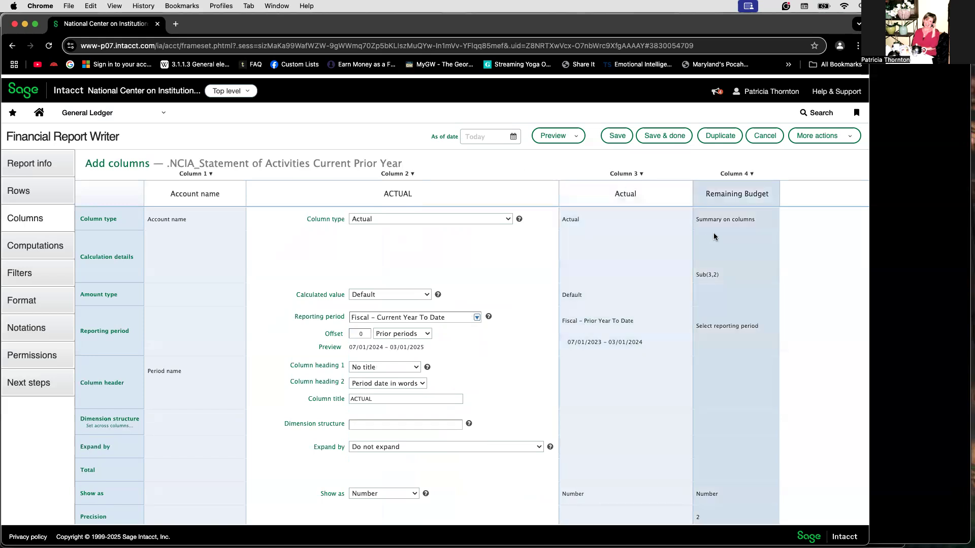
Replace the title of the Remaining Budget column with "Difference".
click(732, 259)
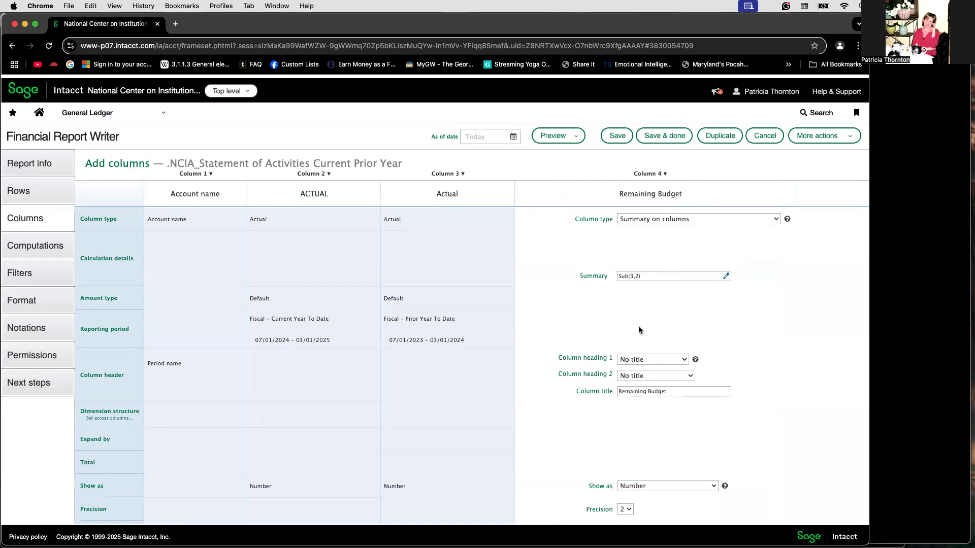
click(671, 391)
drag(668, 392, 612, 392)
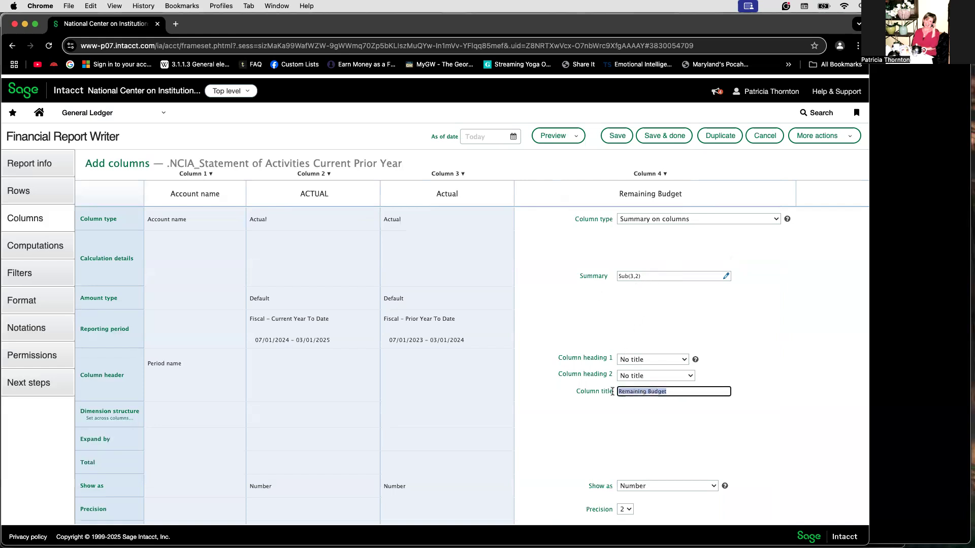
text(Differenc)
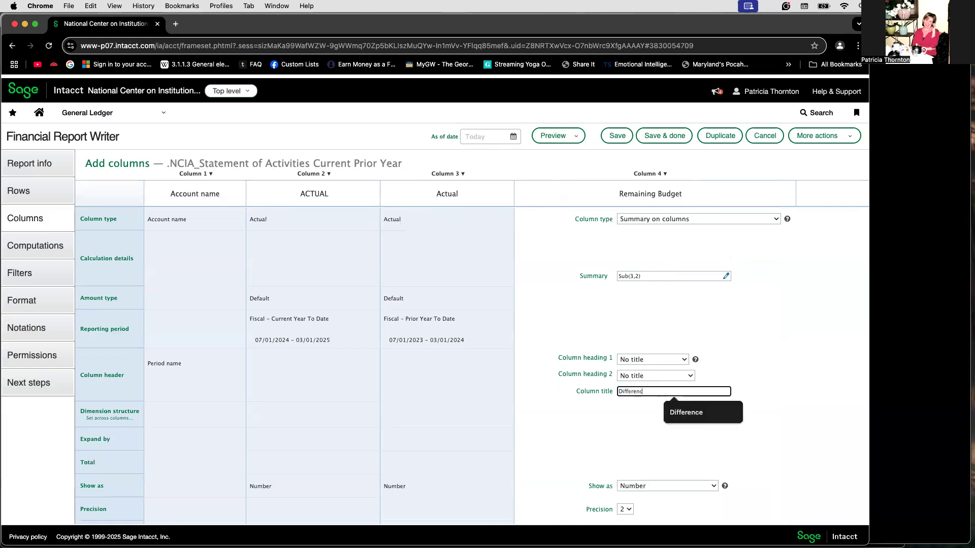
text(e)
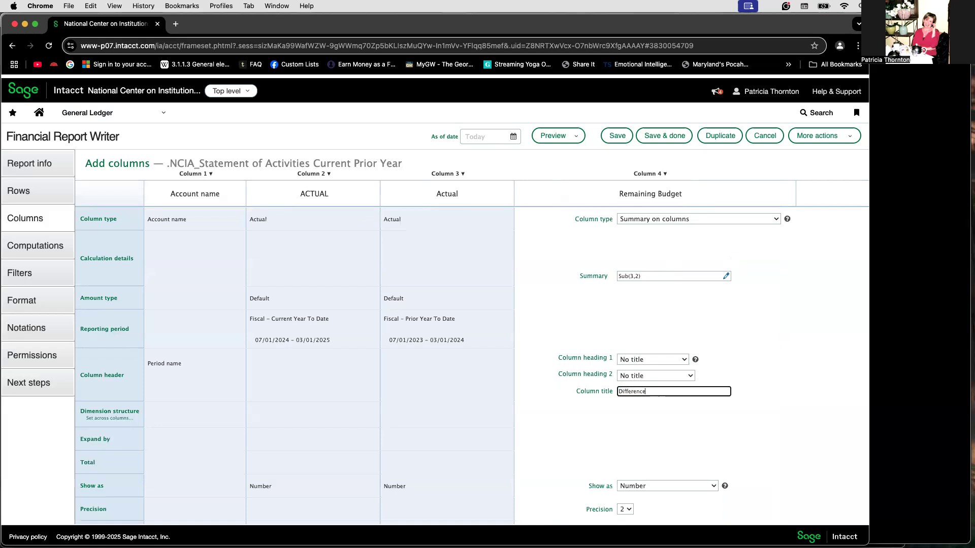
click(354, 437)
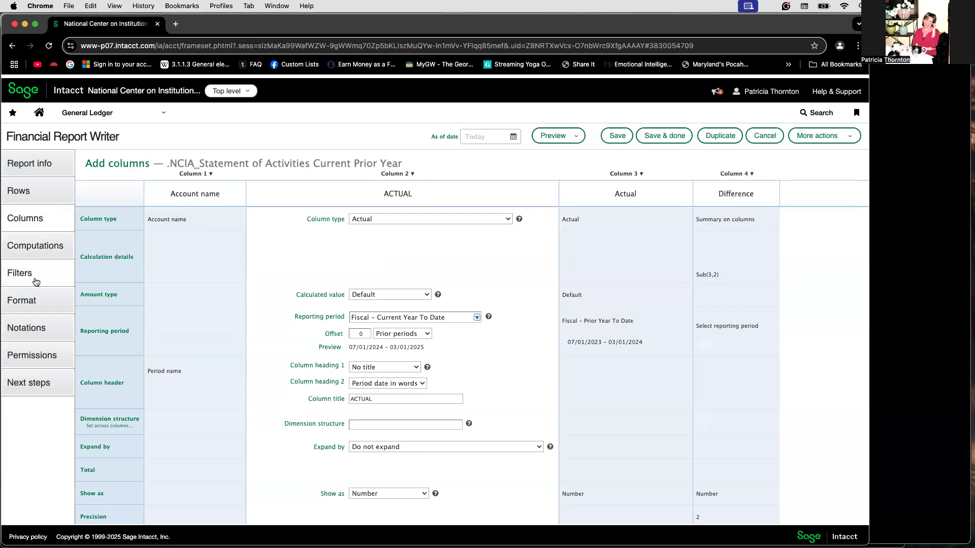
Set the report's number format to round in whole numbers.
click(33, 302)
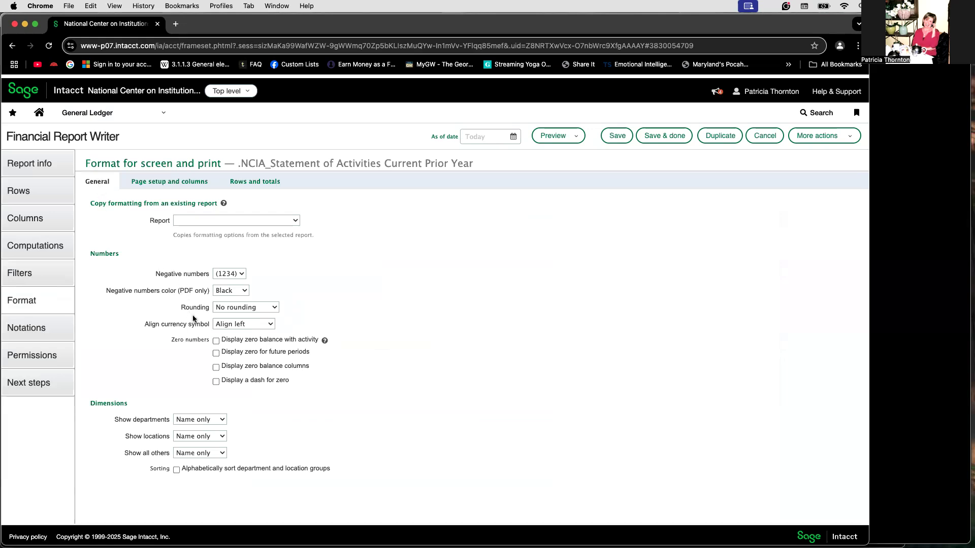
click(268, 307)
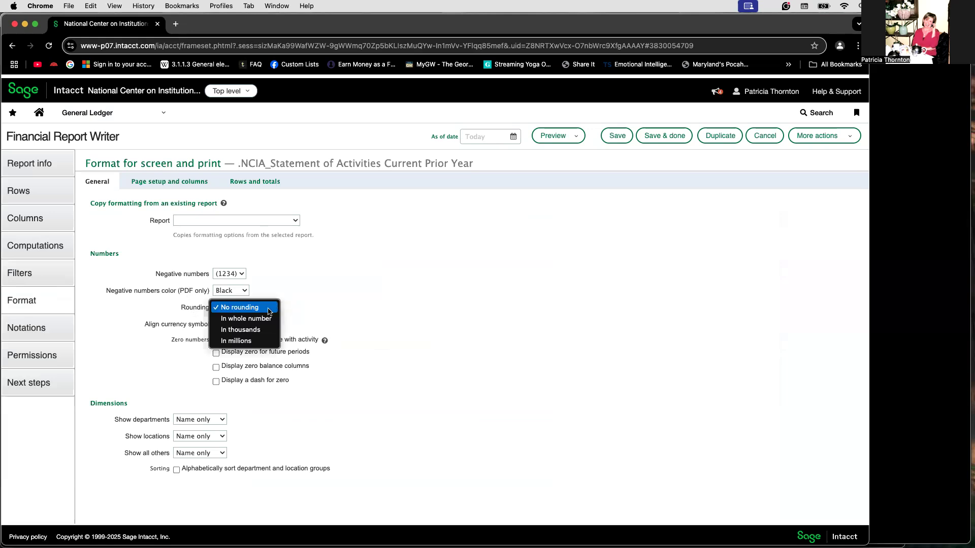
click(252, 318)
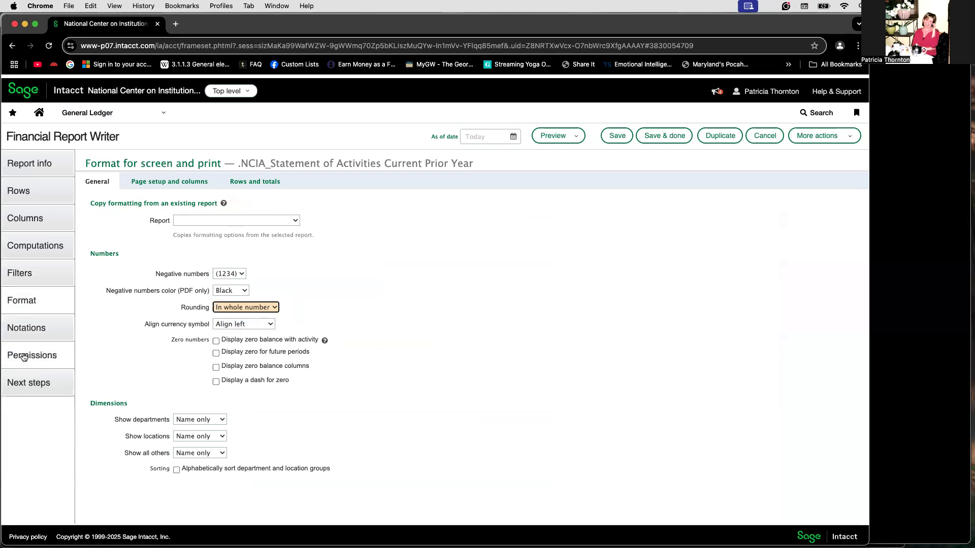
Remove Group\Everyone from the report's access list and accept its move to the exclusion list.
click(24, 361)
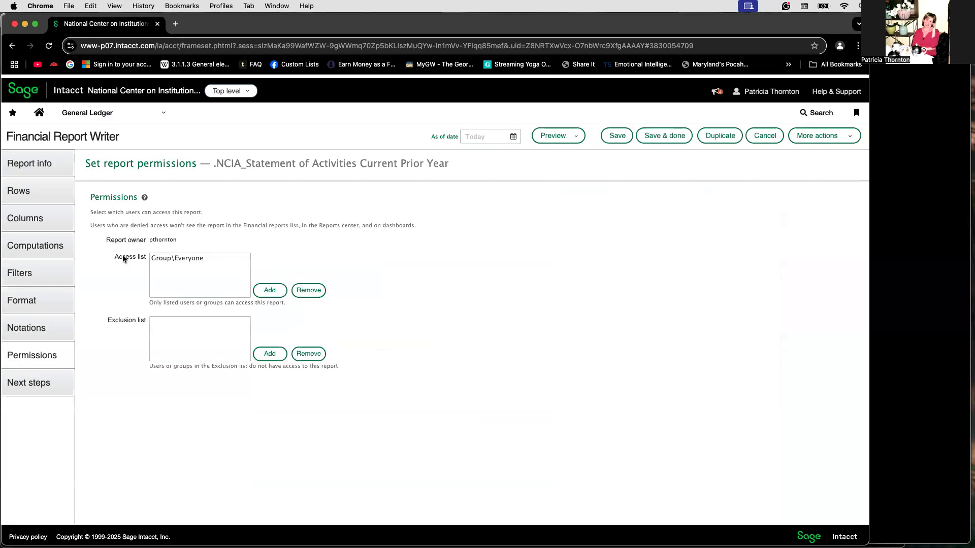
click(170, 258)
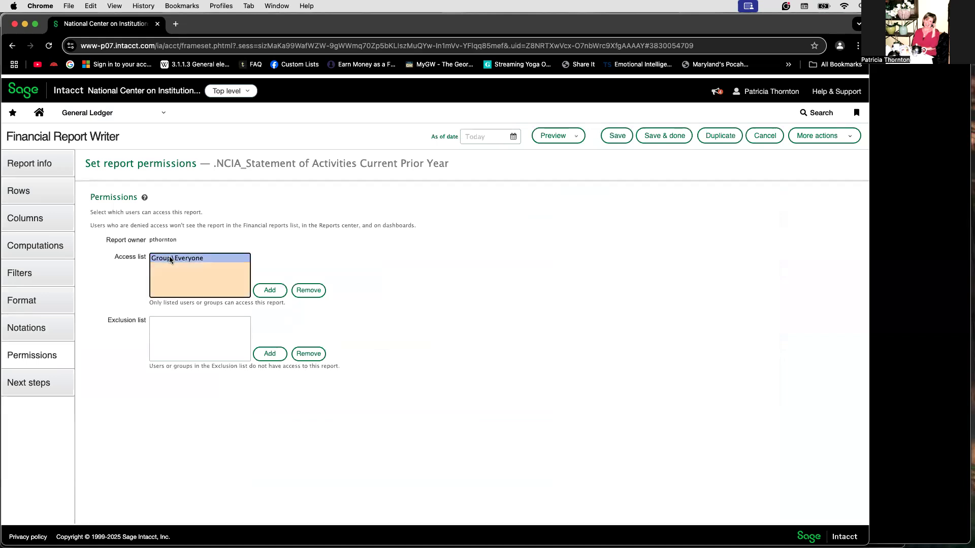
click(308, 290)
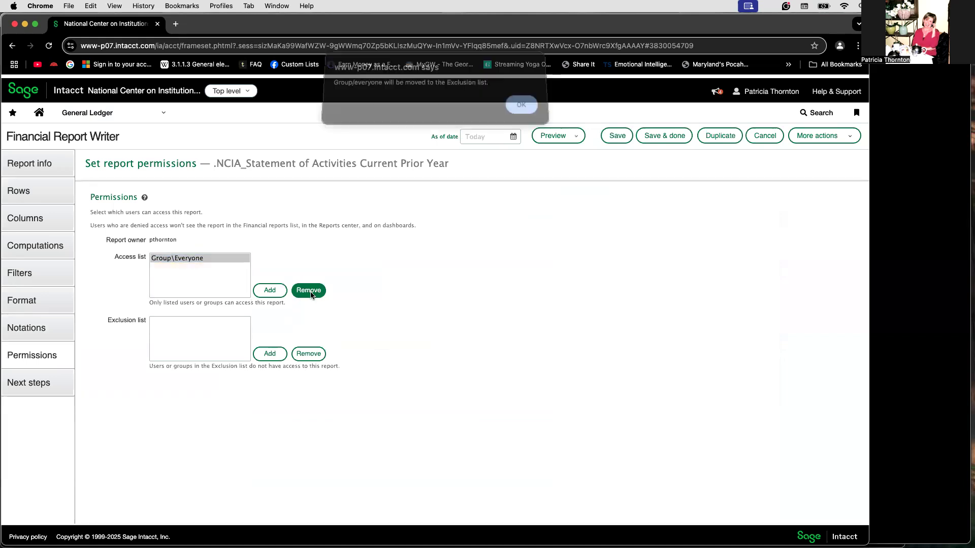
click(527, 110)
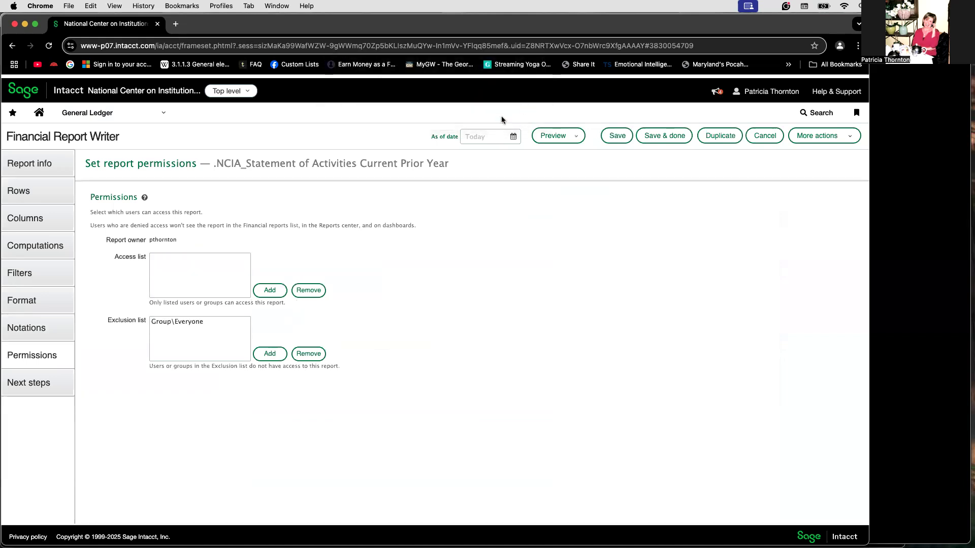
Add the report owner's user account to the report's access list, then save and close the report.
click(266, 290)
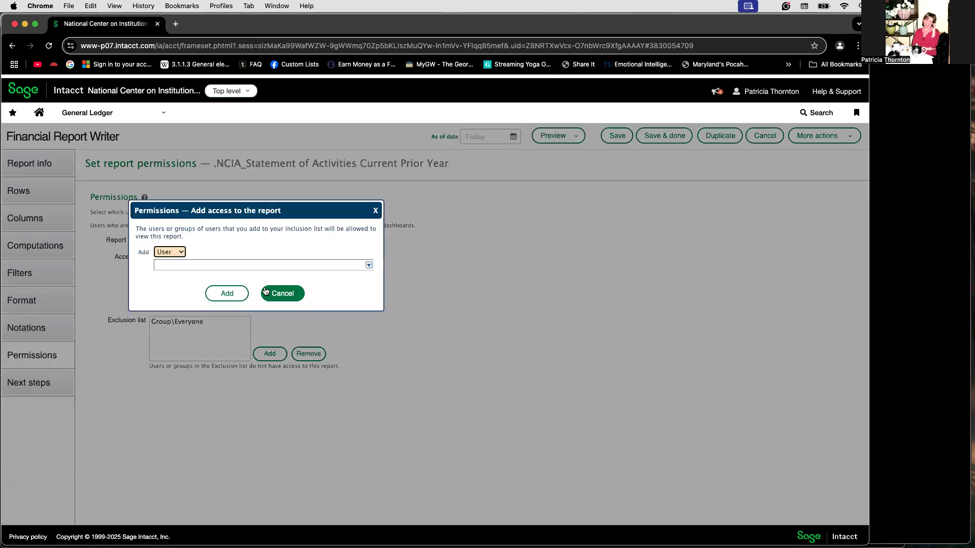
click(172, 264)
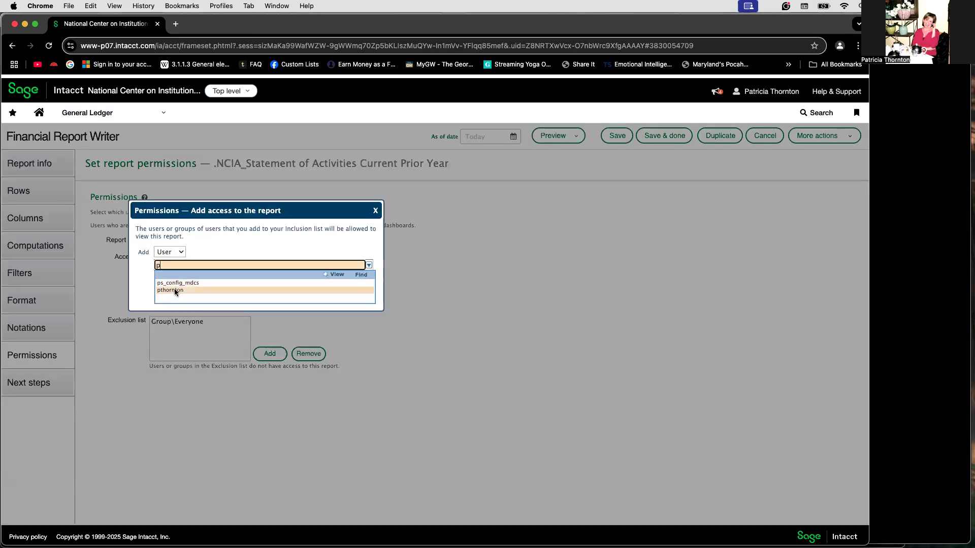
click(175, 288)
click(227, 294)
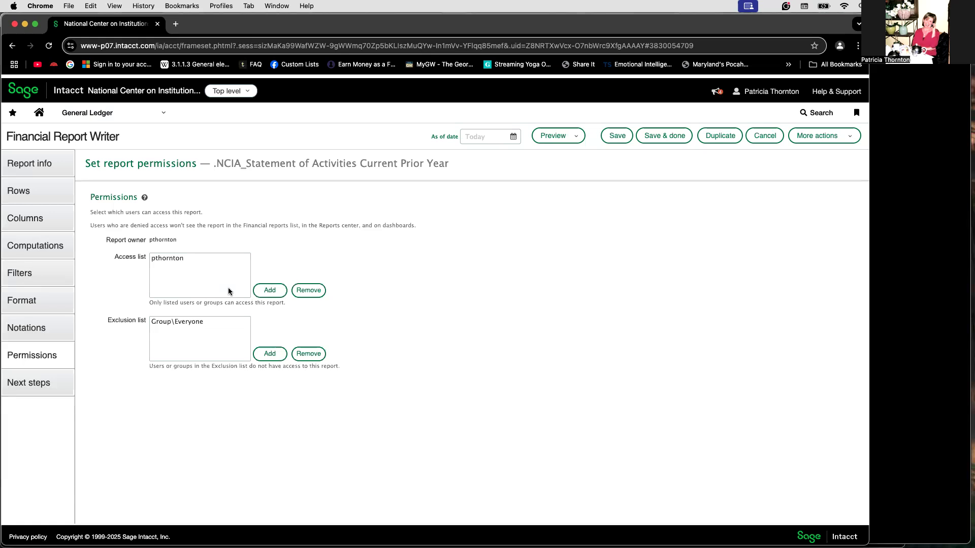
click(662, 137)
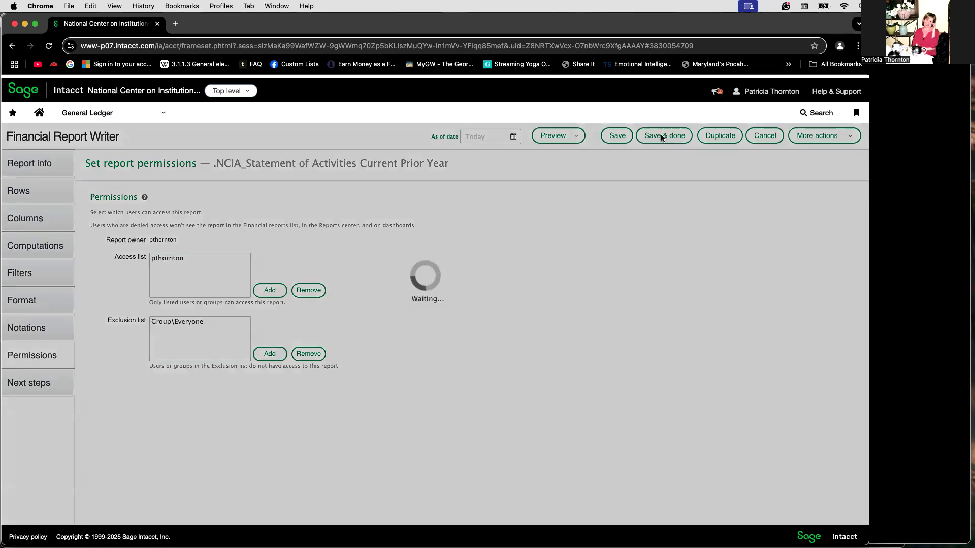
Open the 01. SOA Current Prior Year dashboard from the Stmt of Activities group and keep it as the selected dashboard.
click(127, 114)
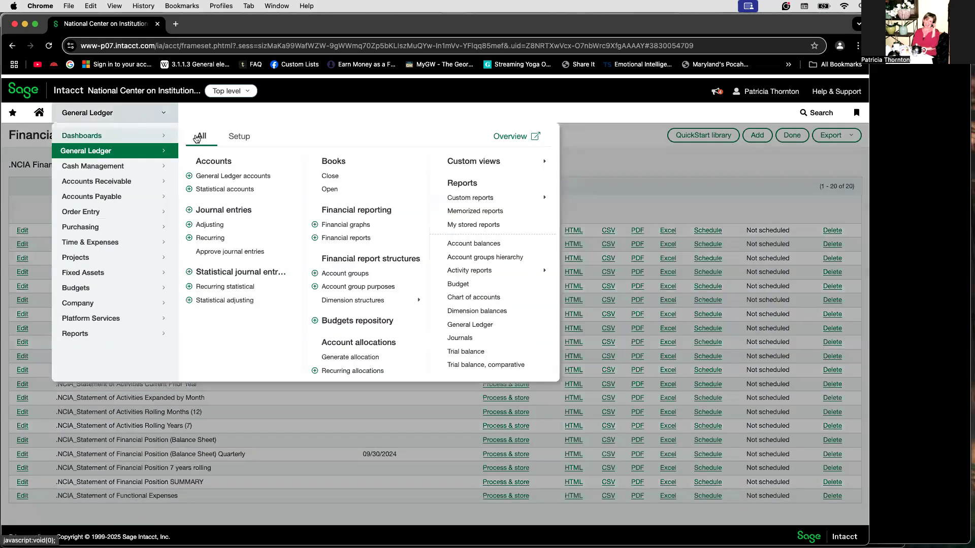
click(127, 137)
mouse_move(285, 176)
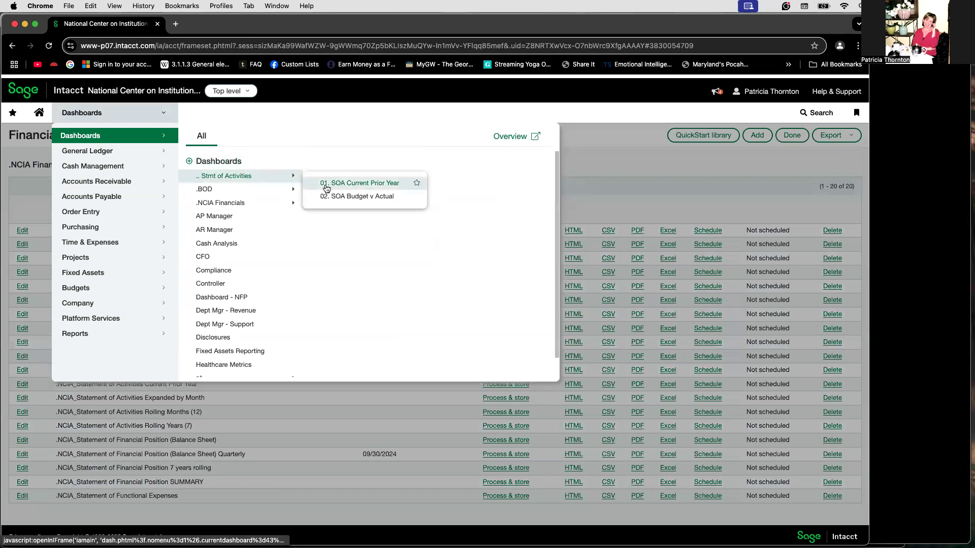
click(351, 184)
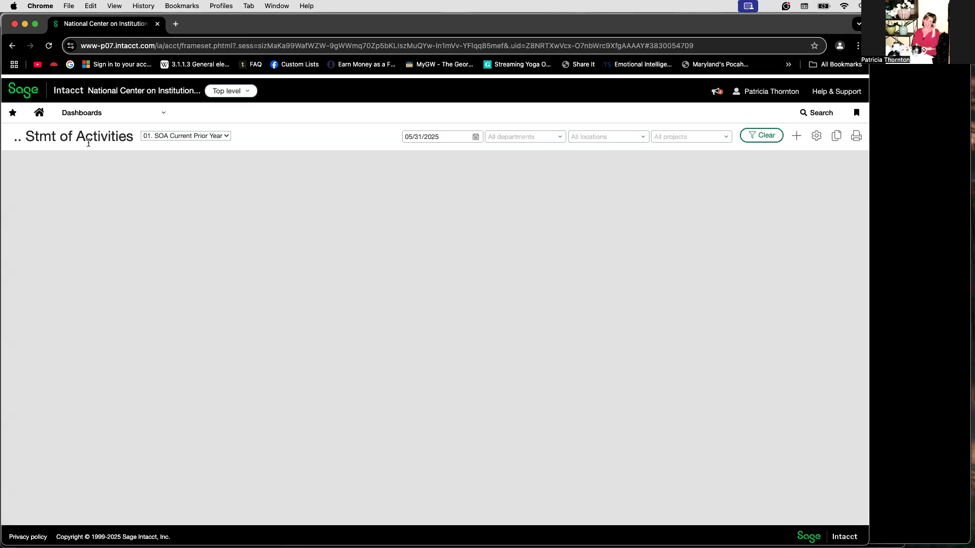
click(226, 136)
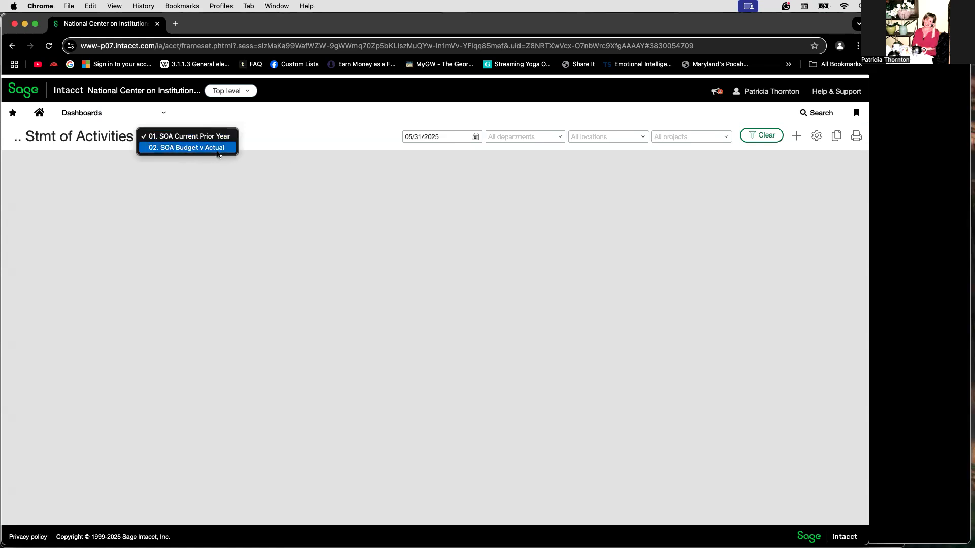
click(179, 137)
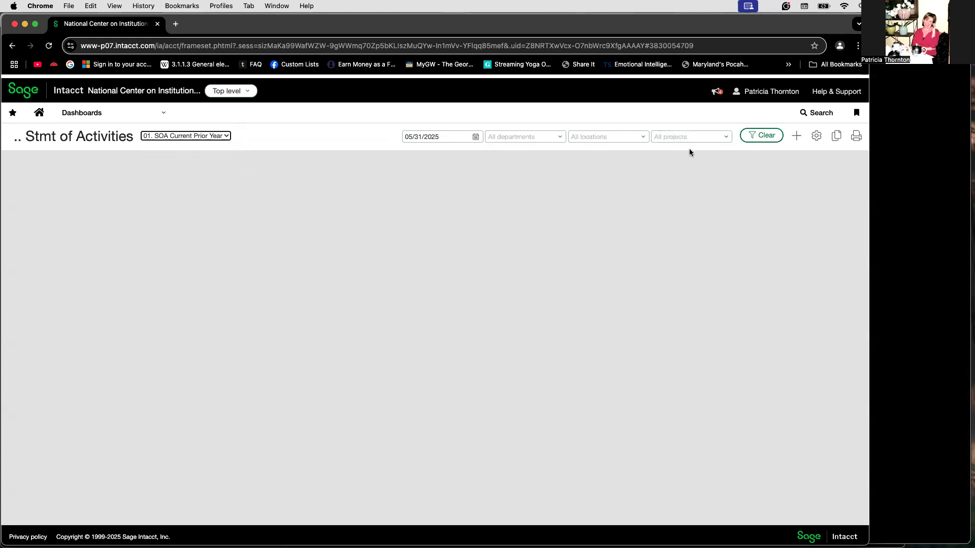
Add a Report component to the dashboard, using the financial report .NCIA_Statement of Activities Current Prior Year.
click(795, 136)
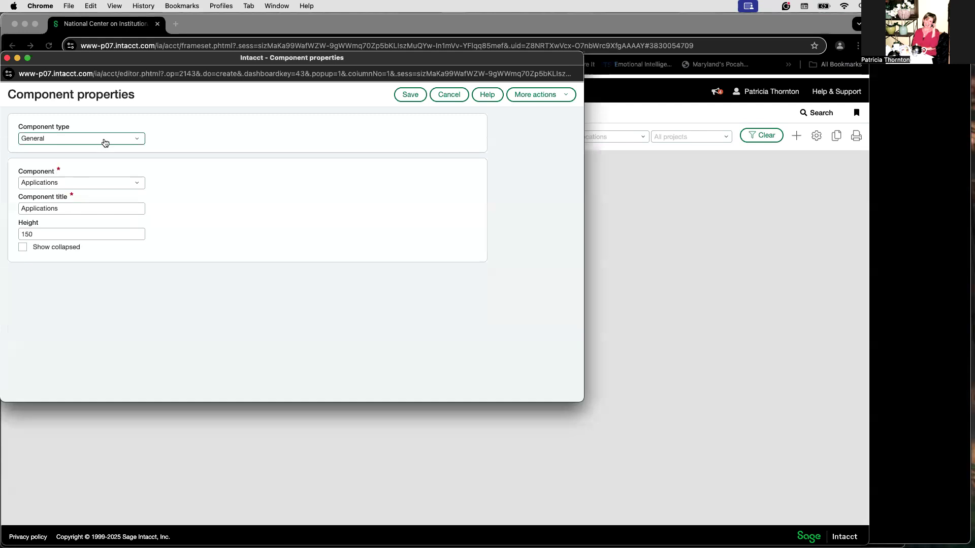
click(102, 139)
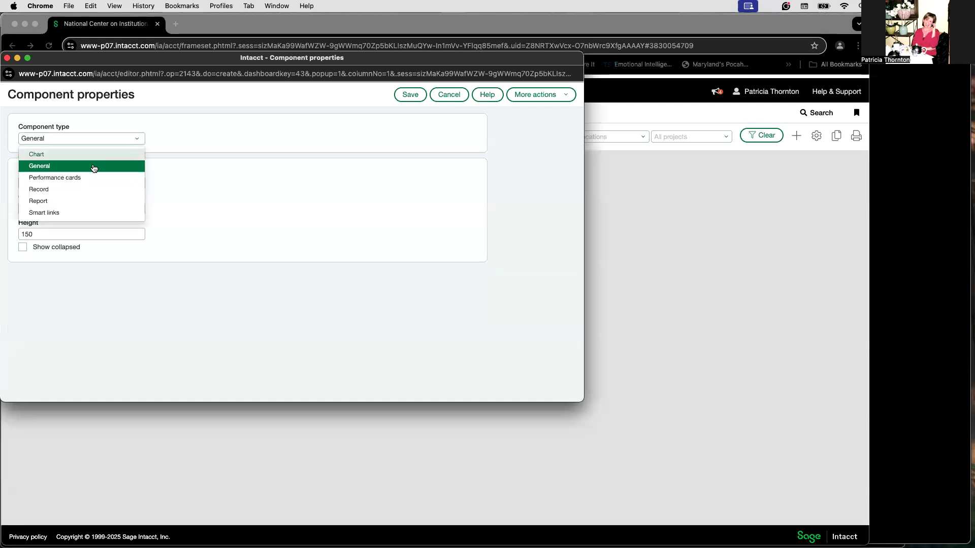
click(89, 202)
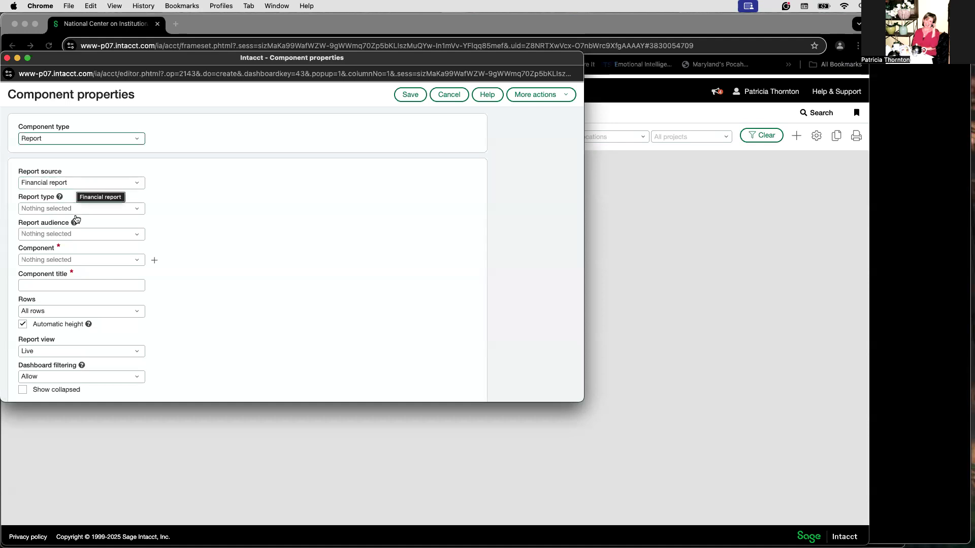
click(71, 259)
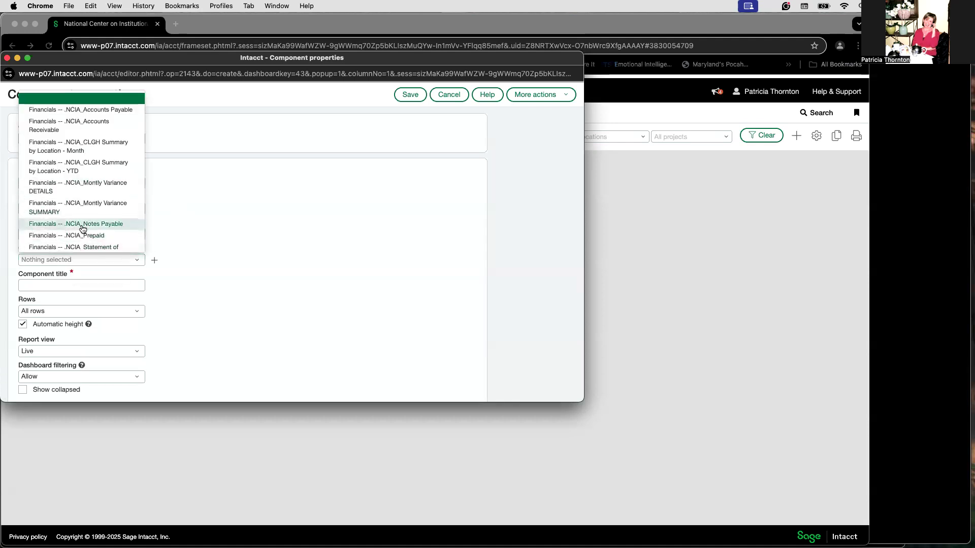
scroll(84, 224, down, 3)
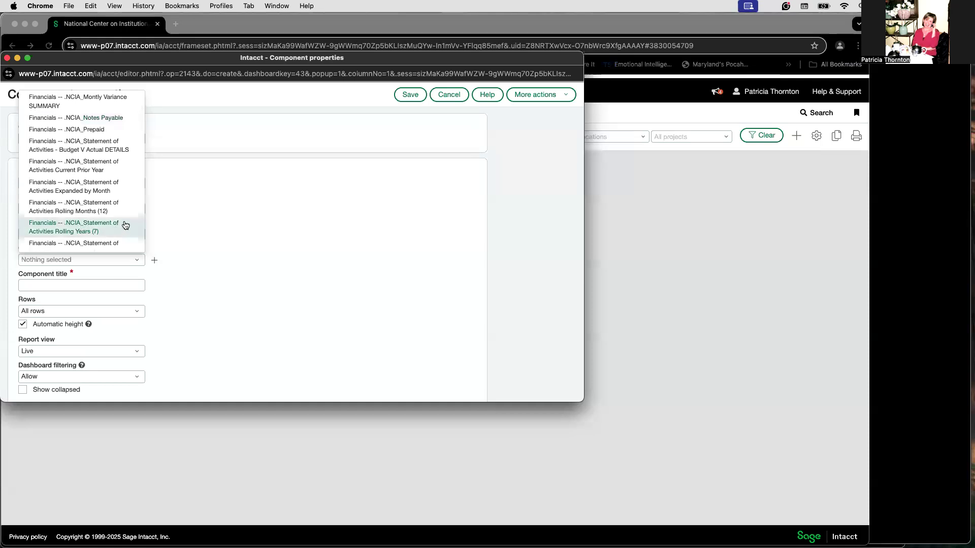
scroll(122, 224, down, 2)
scroll(118, 220, down, 1)
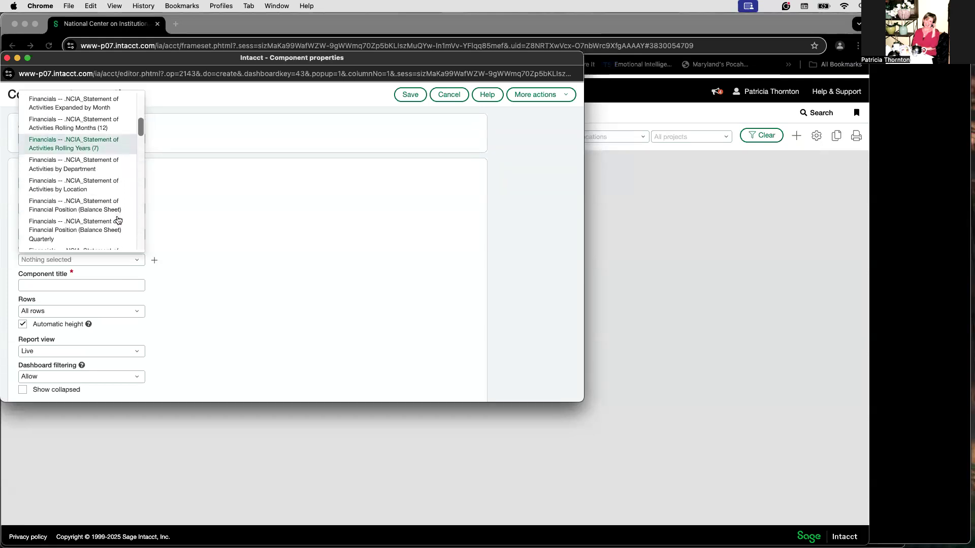
scroll(118, 220, up, 2)
scroll(118, 218, up, 2)
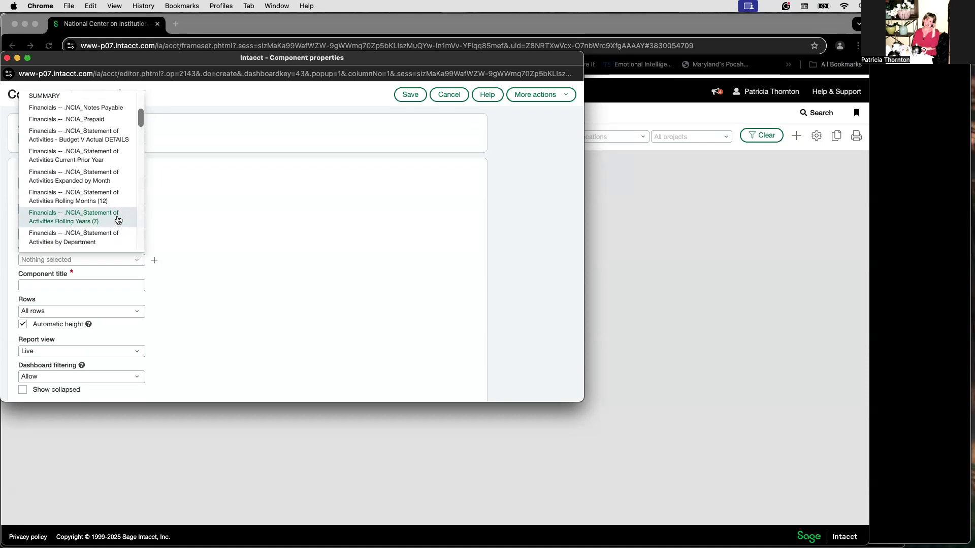
click(113, 155)
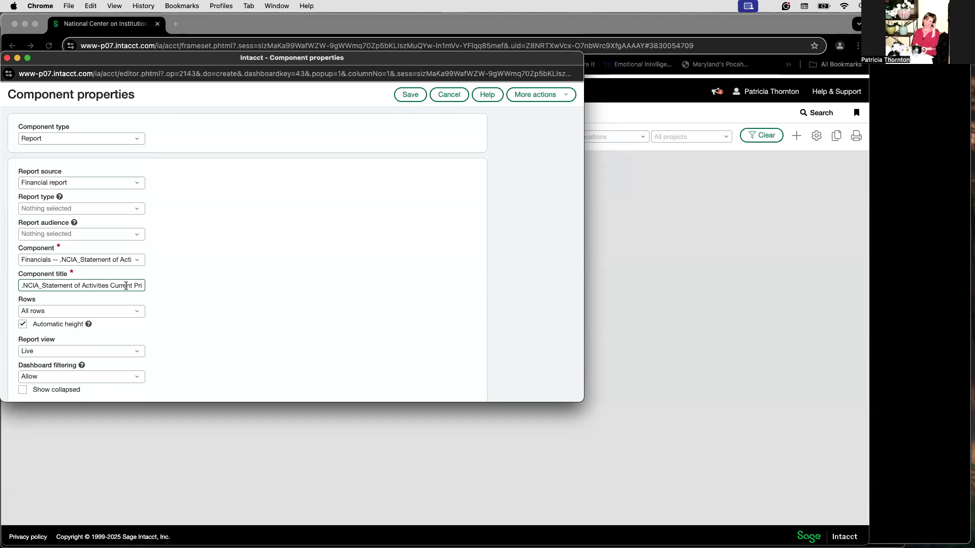
Shorten the component title to SOA Current Prior Year and save the component.
drag(109, 287, 13, 284)
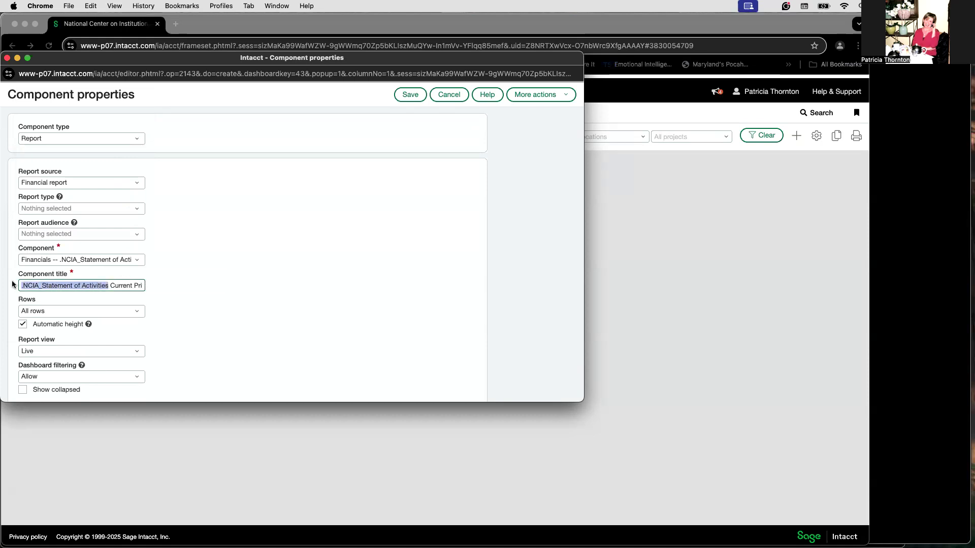
key(BackSpace)
text(SOA Current Prior Year)
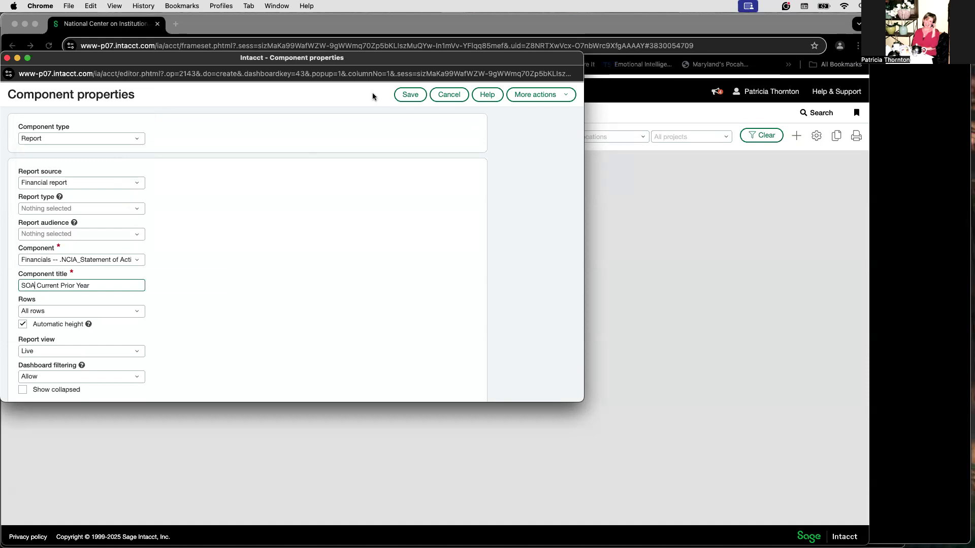
click(410, 95)
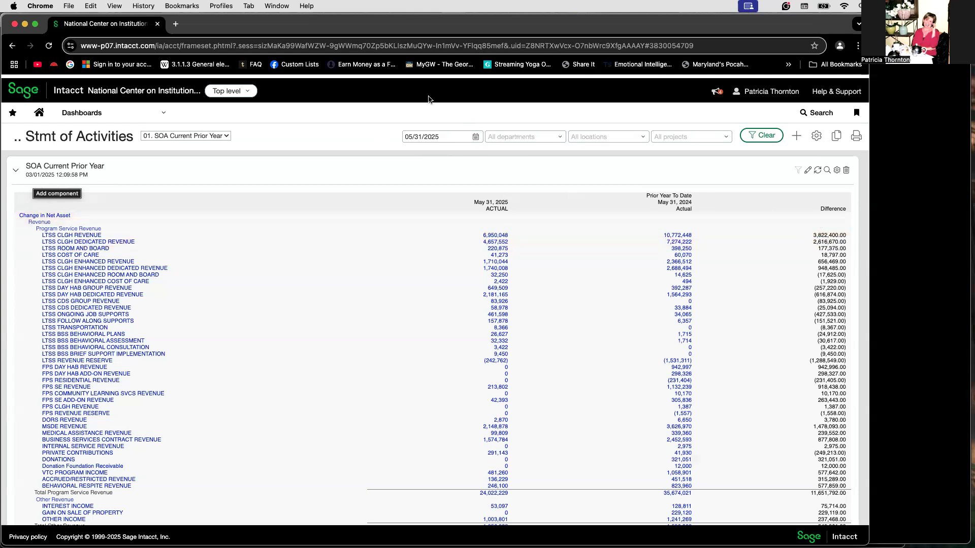
Filter the dashboard by the date 04/30/2025 and apply it.
click(475, 138)
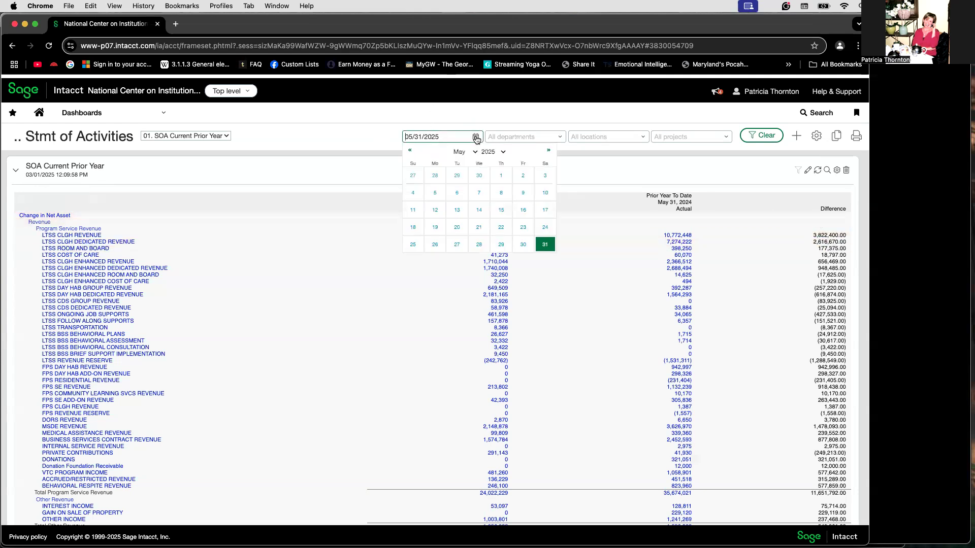
click(410, 151)
click(478, 244)
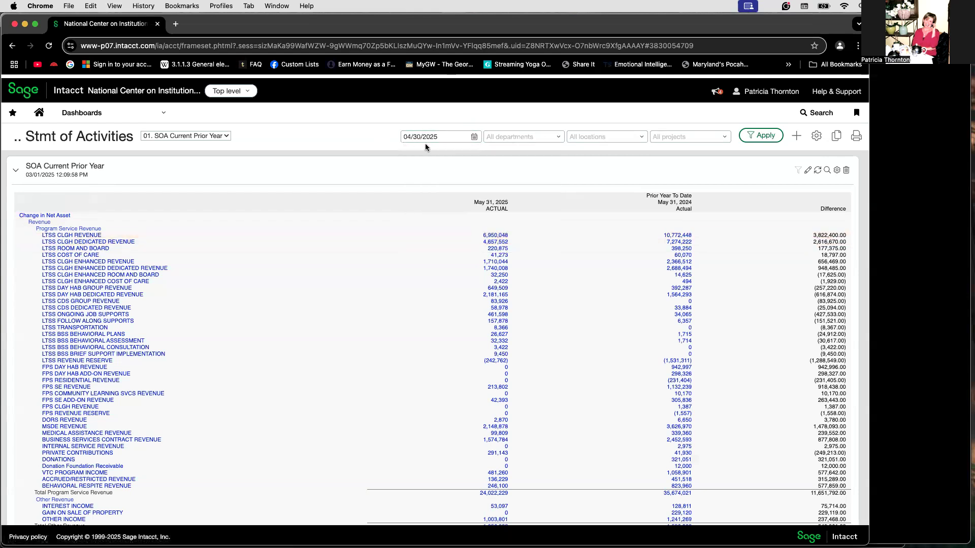
click(762, 136)
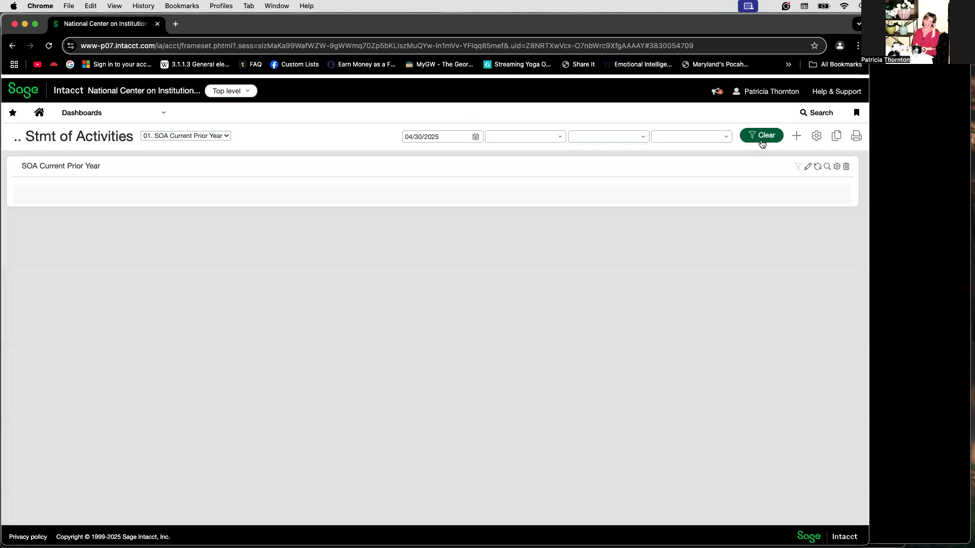